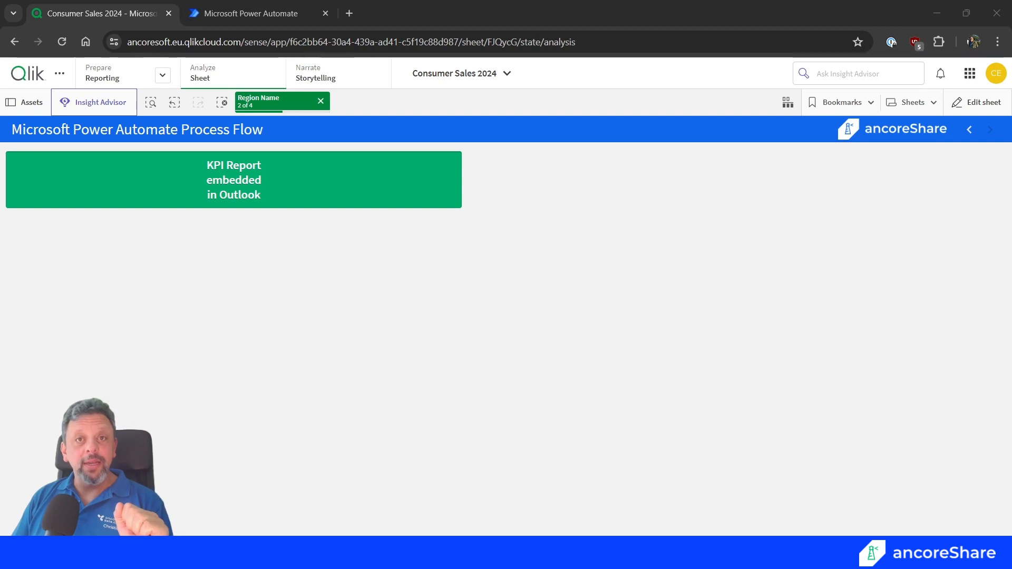
Open the Pivot Tables sheet and look through the Product Region Sales table.
left_click(918, 111)
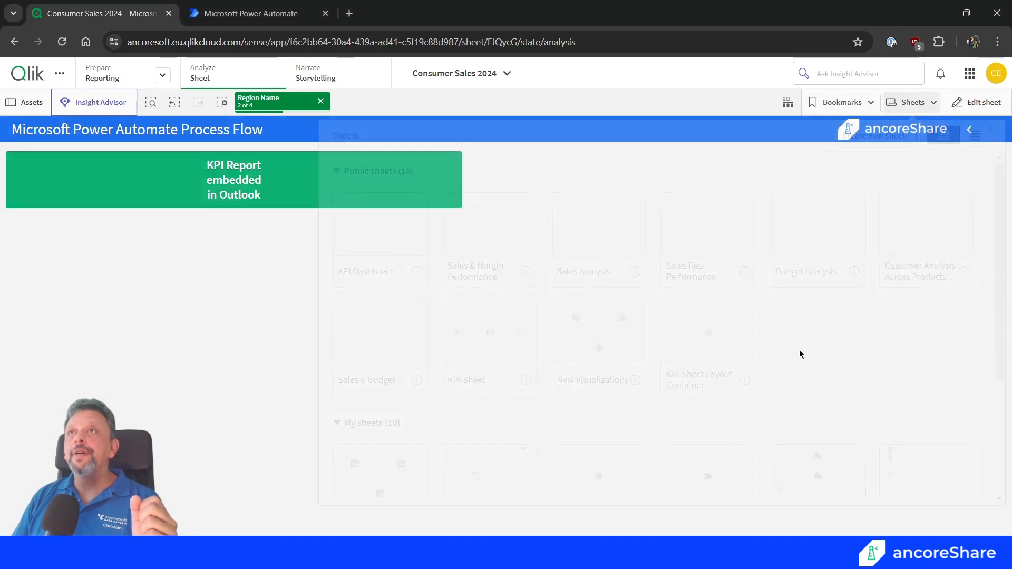
scroll(491, 368, "down", 3)
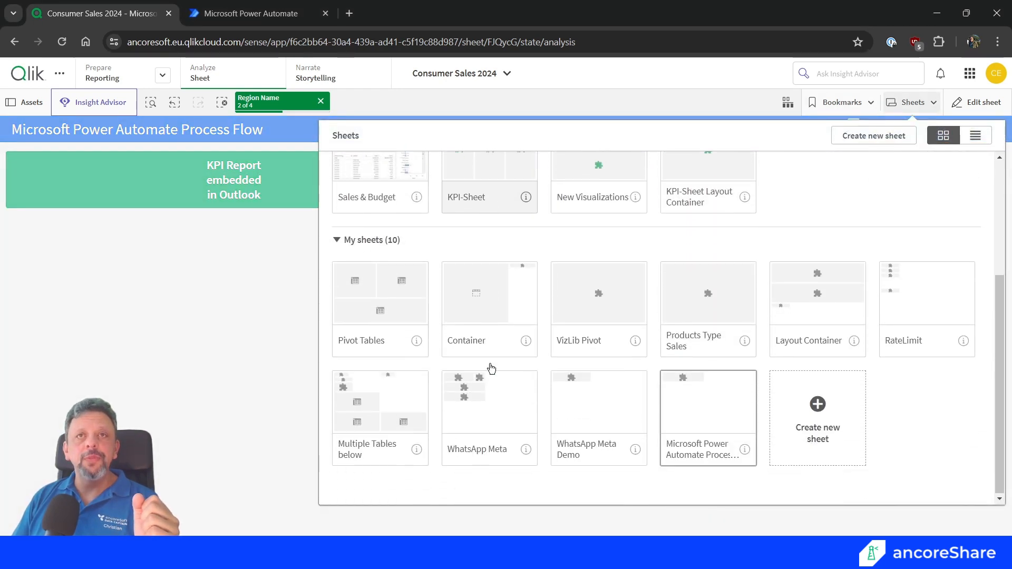
left_click(403, 298)
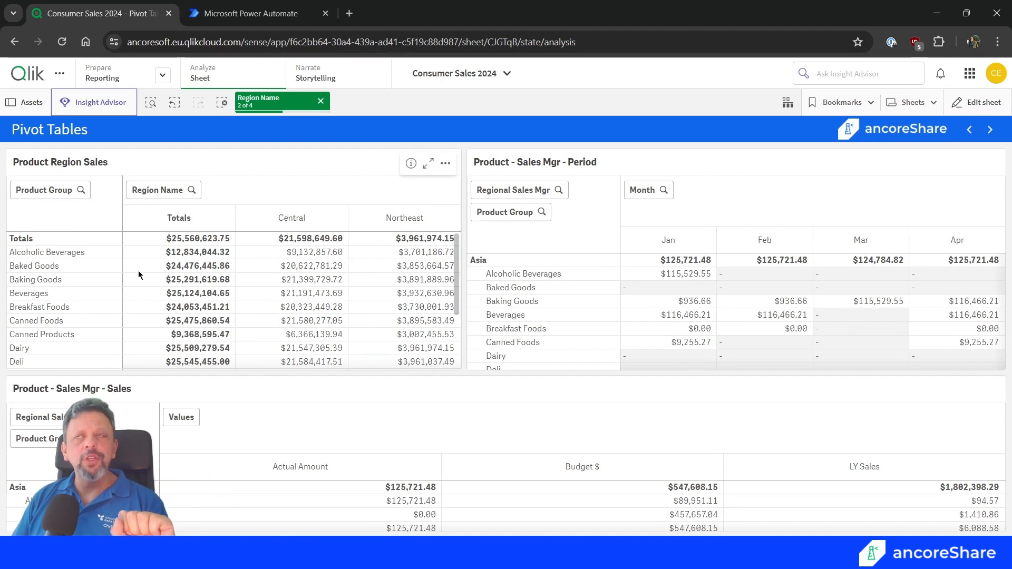
scroll(283, 232, "down", 3)
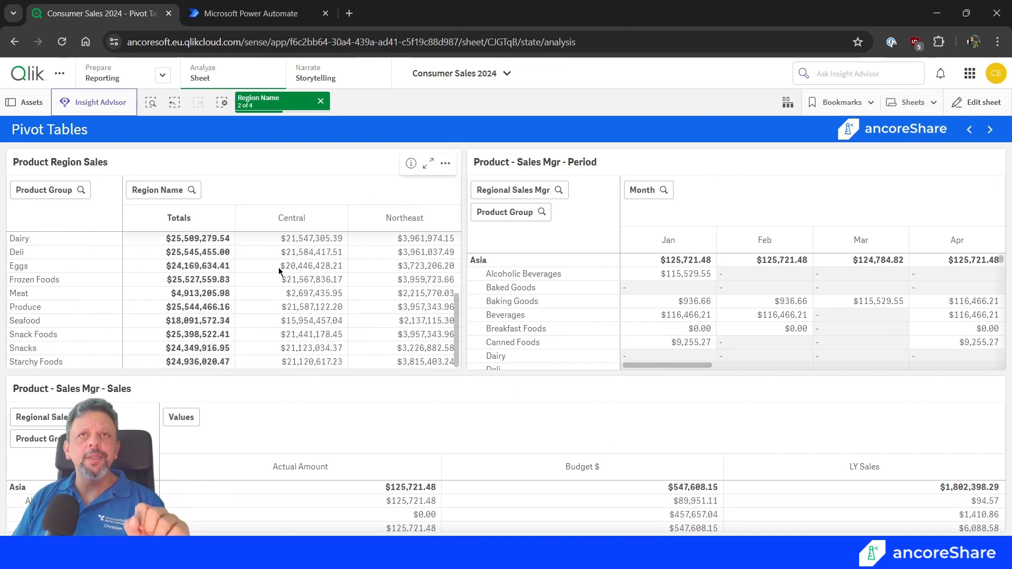
View the KPI-Sheet Layout Container sheet and return to the Microsoft Power Automate Process Flow sheet.
left_click(912, 105)
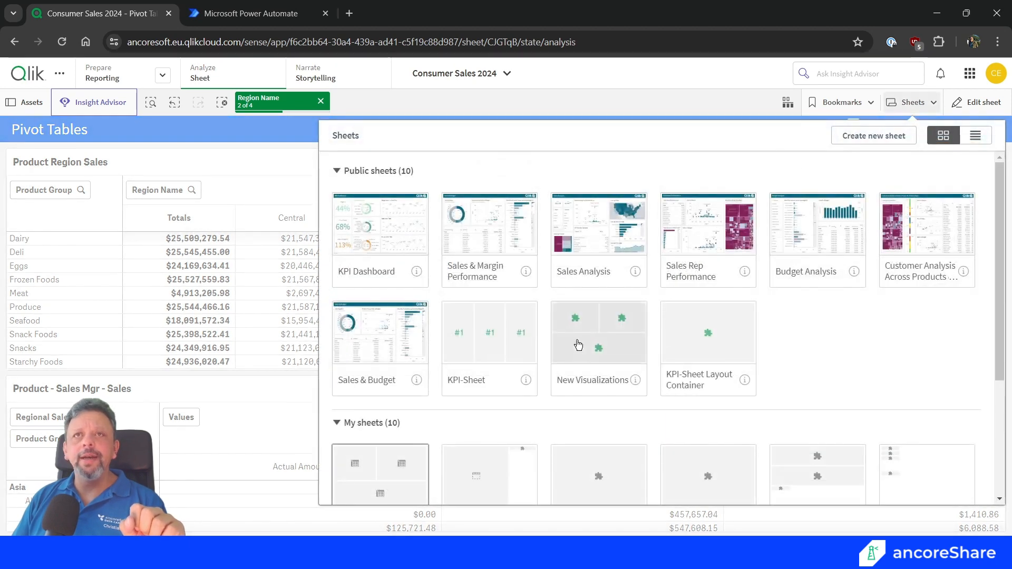
left_click(690, 342)
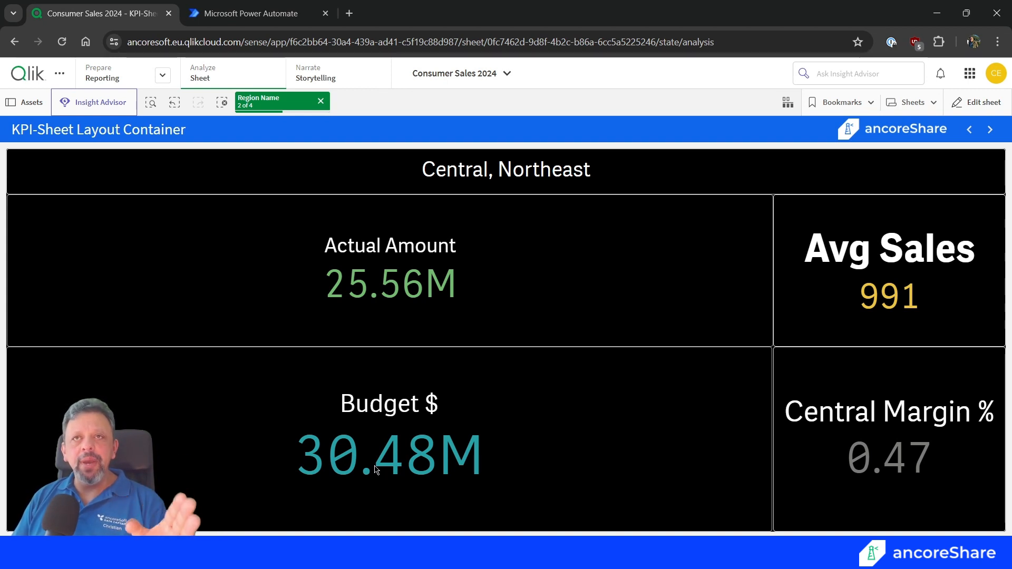
left_click(902, 103)
scroll(717, 368, "down", 2)
left_click(708, 421)
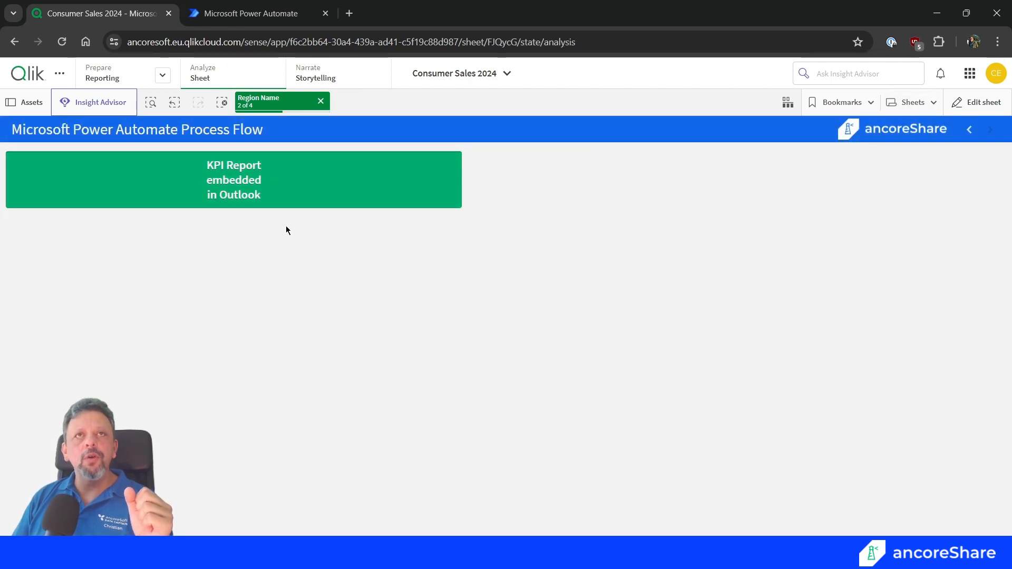
Change the Region Name selection to Northeast and Southern by deselecting Central and adding Southern.
left_click(266, 101)
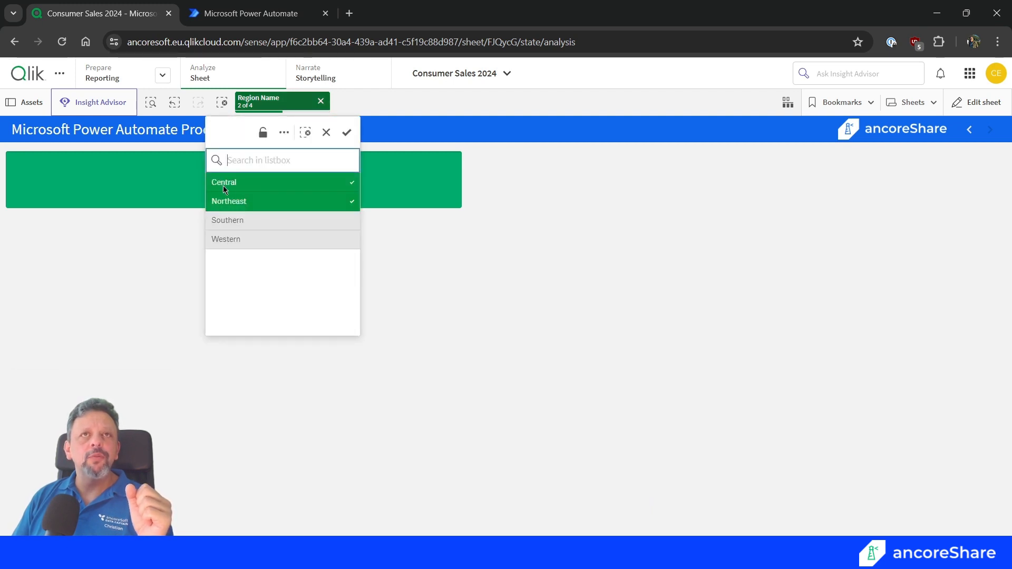
left_click(224, 184)
left_click(231, 221)
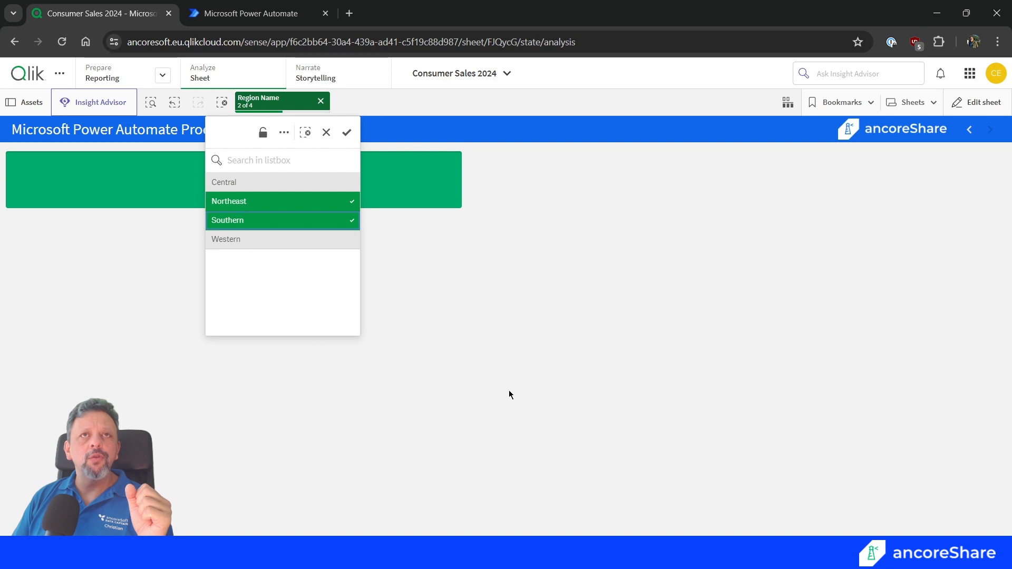
left_click(346, 132)
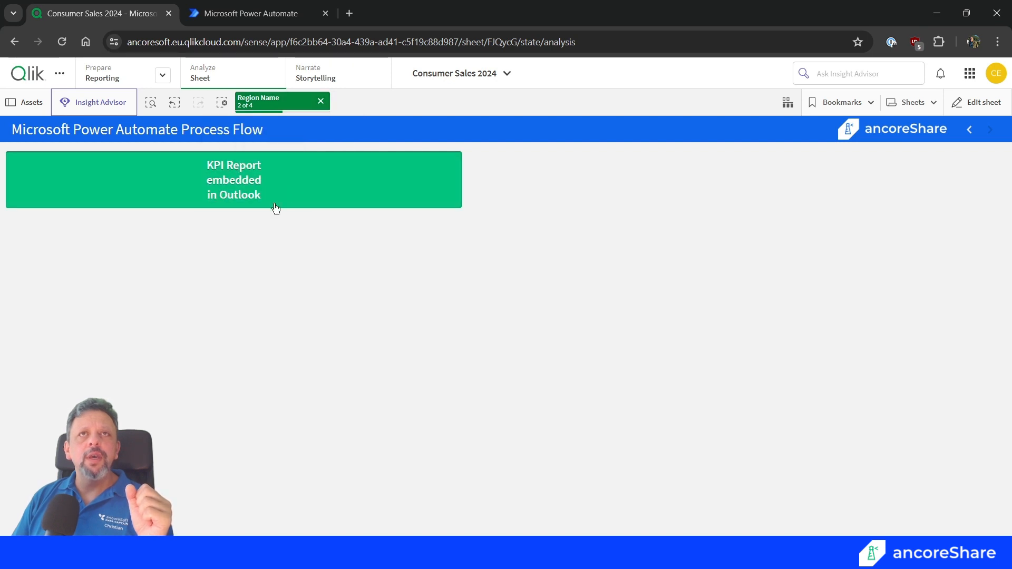
Run the "KPI Report embedded in Outlook" export and restore the browser window to a smaller size beside Outlook.
left_click(242, 184)
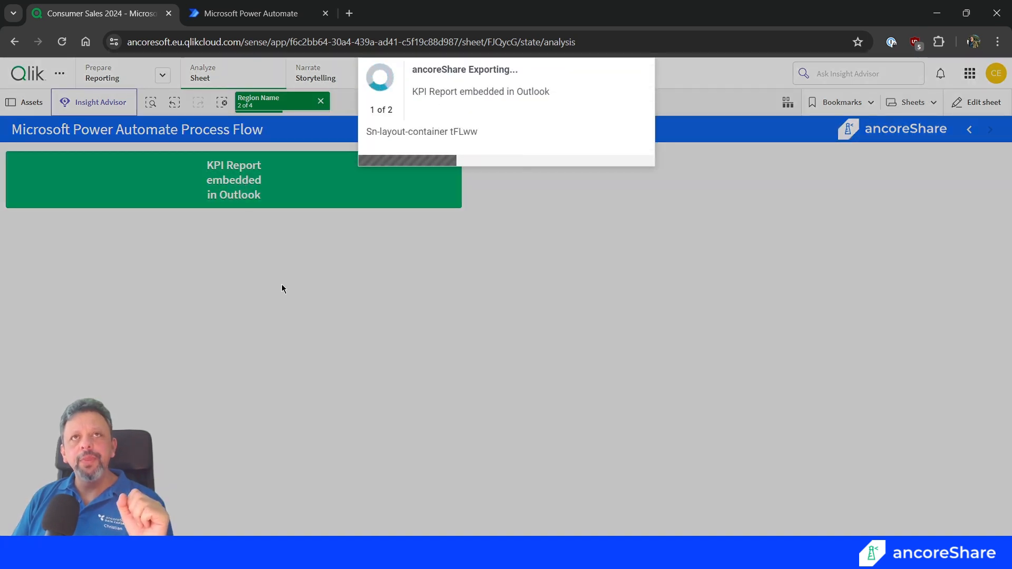
left_click(965, 11)
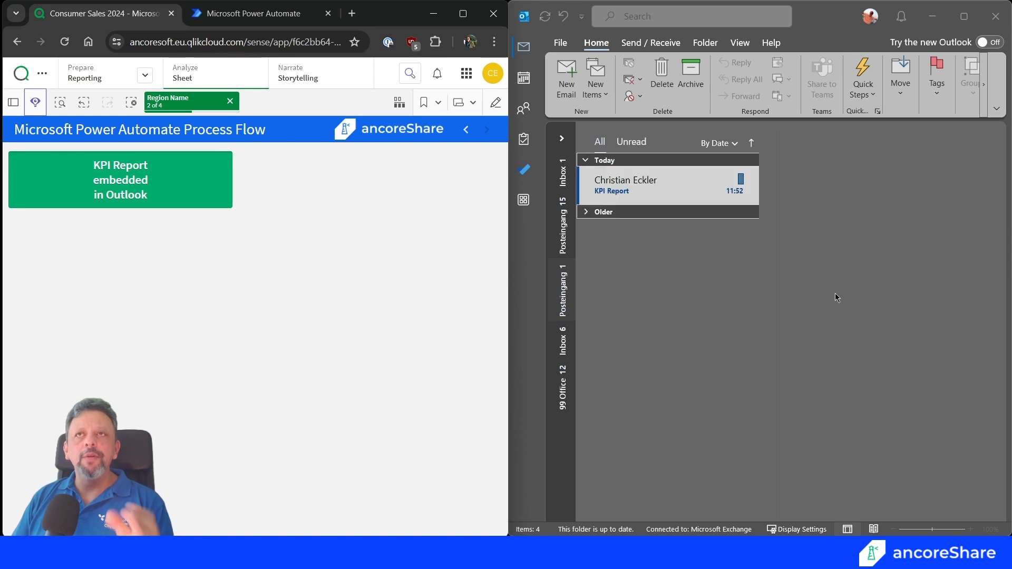
Open the received KPI Report email in its own window, examine its KPIs and product group table, and close it.
left_click(648, 184)
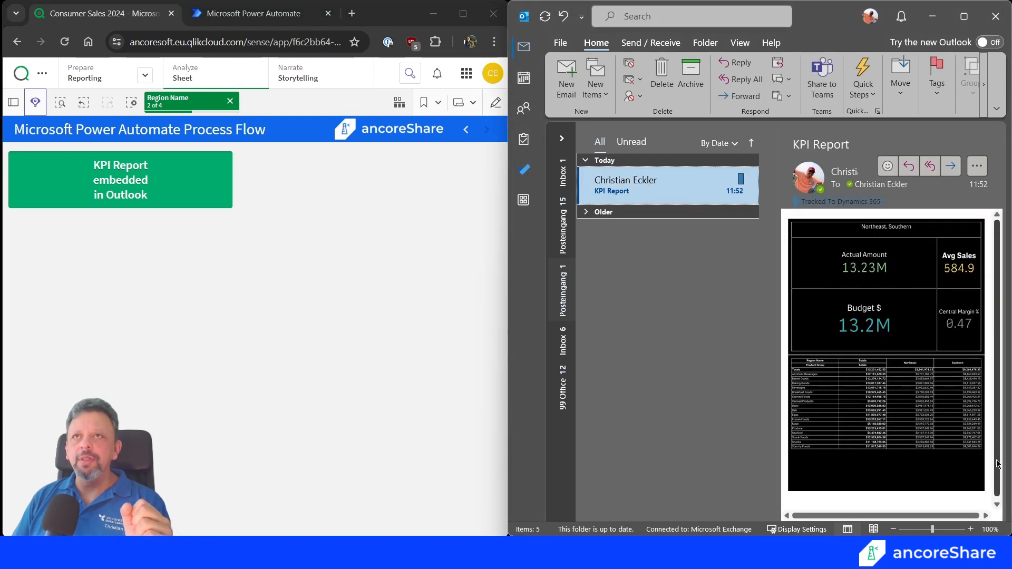
double_click(652, 184)
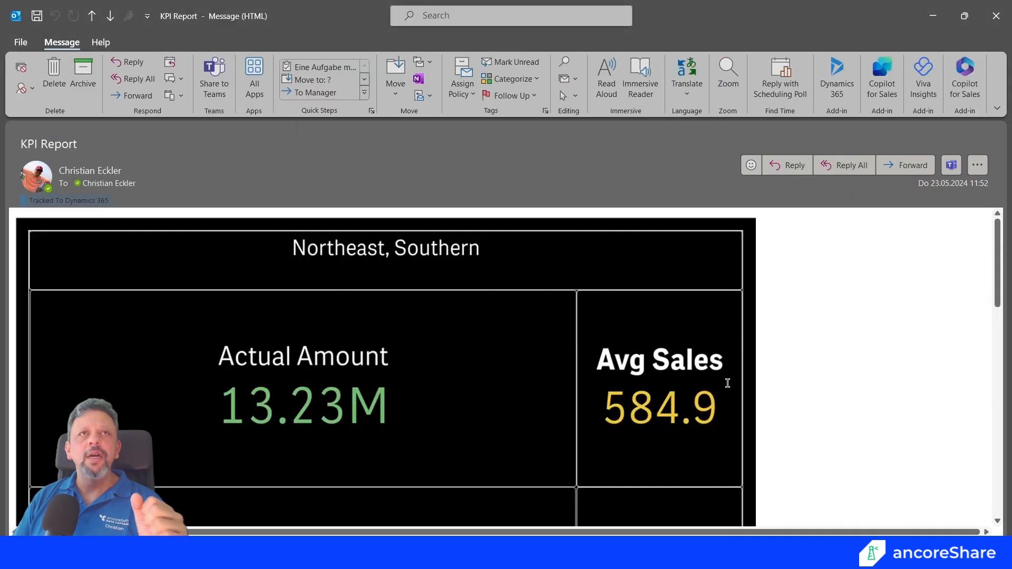
scroll(727, 384, "down", 2)
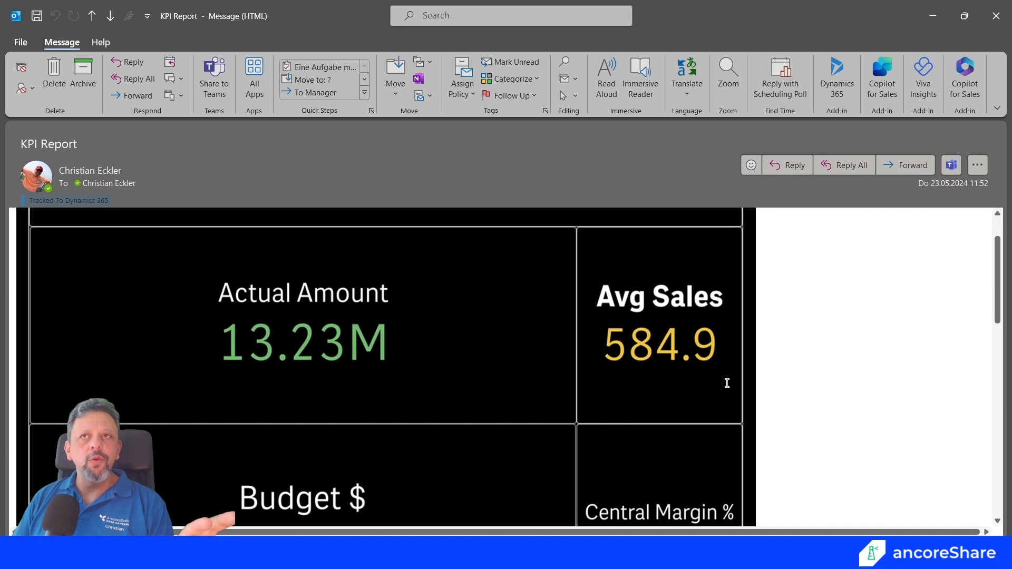
scroll(728, 383, "down", 1)
scroll(420, 278, "up", 3)
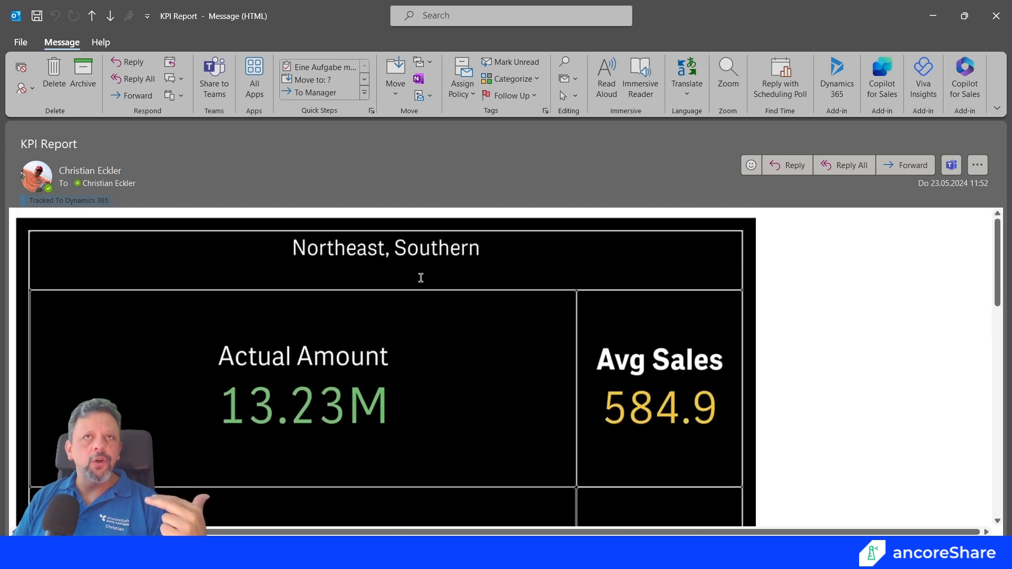
scroll(647, 335, "down", 5)
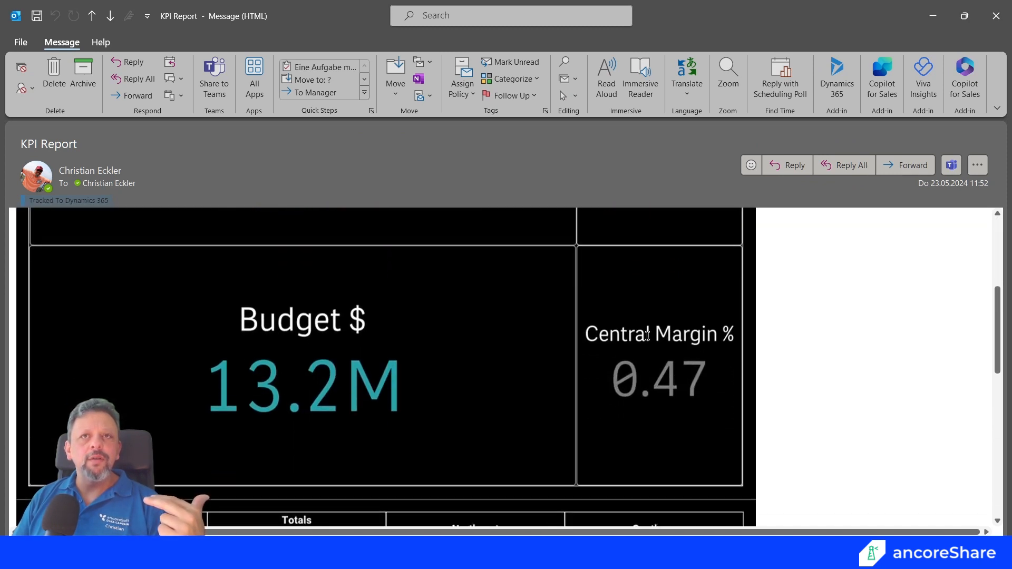
scroll(648, 336, "down", 3)
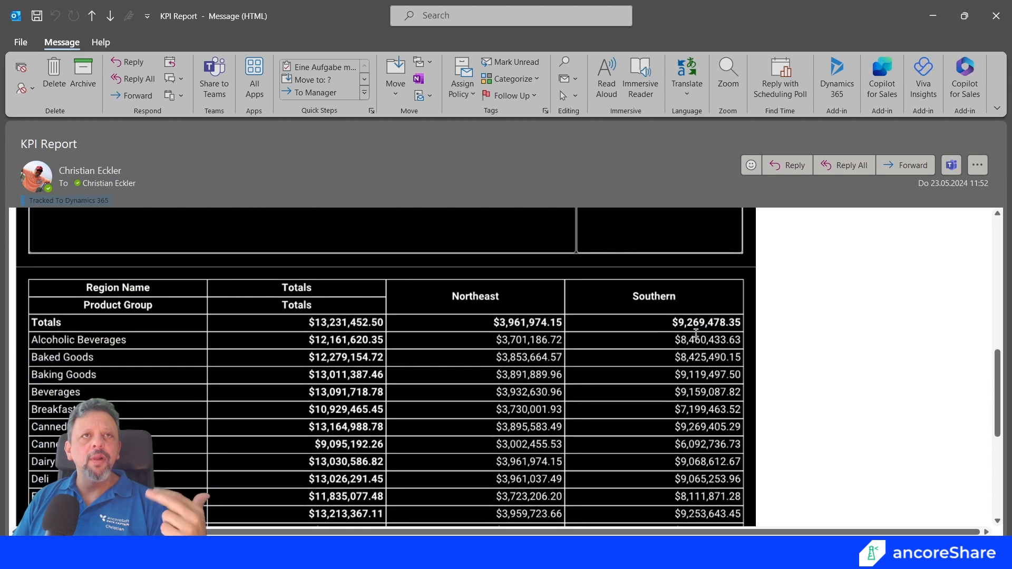
left_click(458, 298)
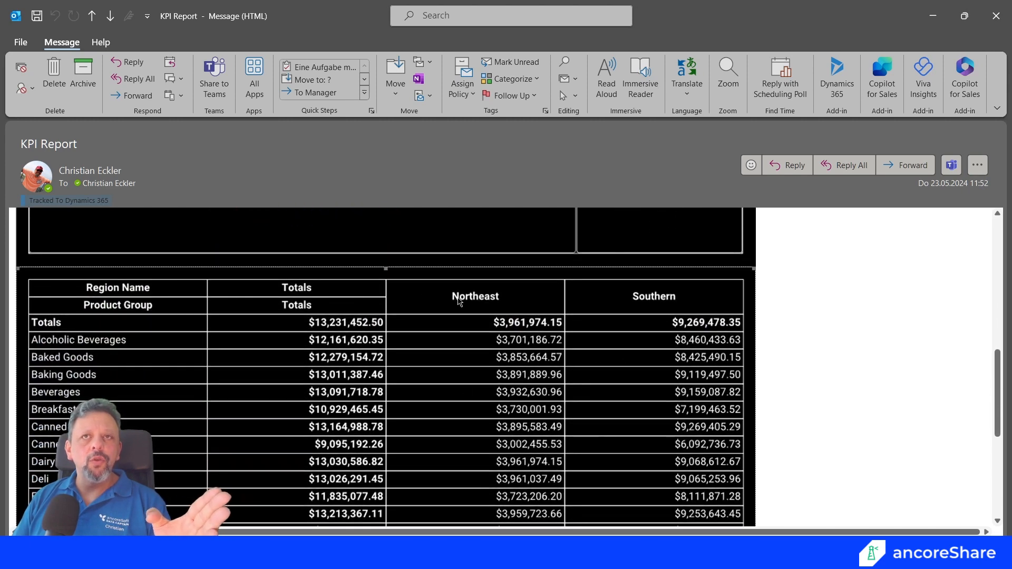
scroll(656, 466, "down", 1)
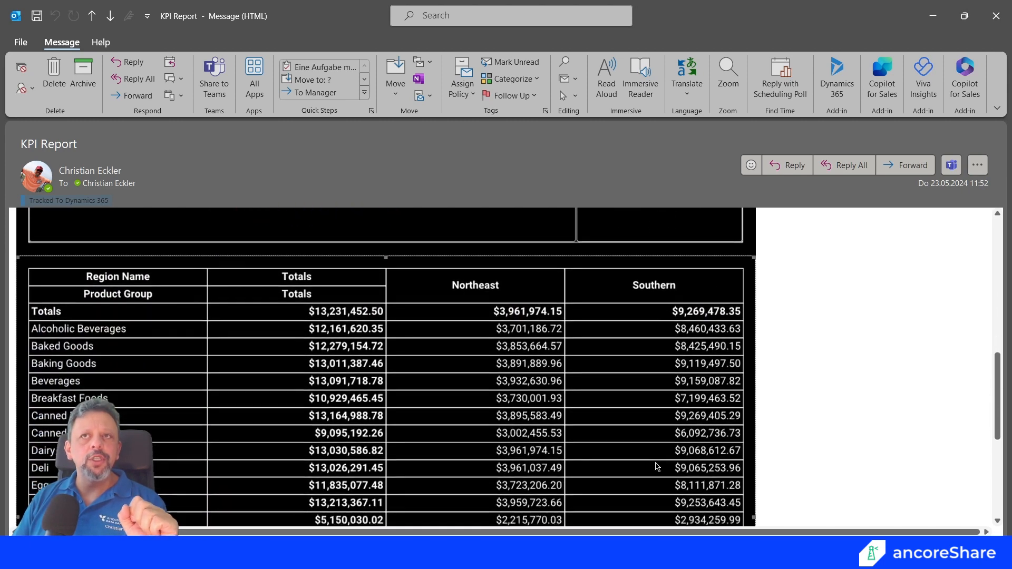
scroll(628, 464, "down", 1)
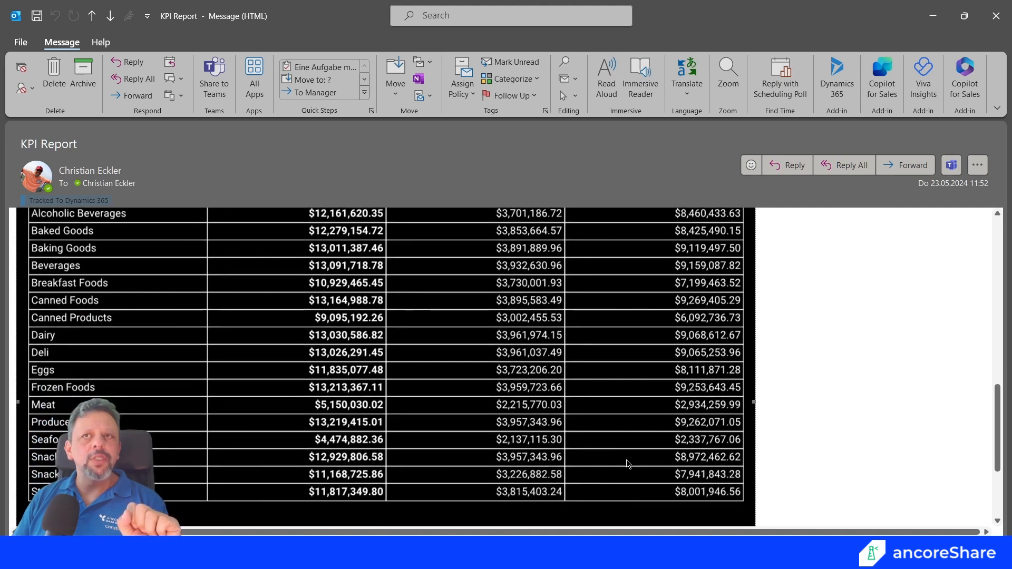
scroll(628, 464, "up", 2)
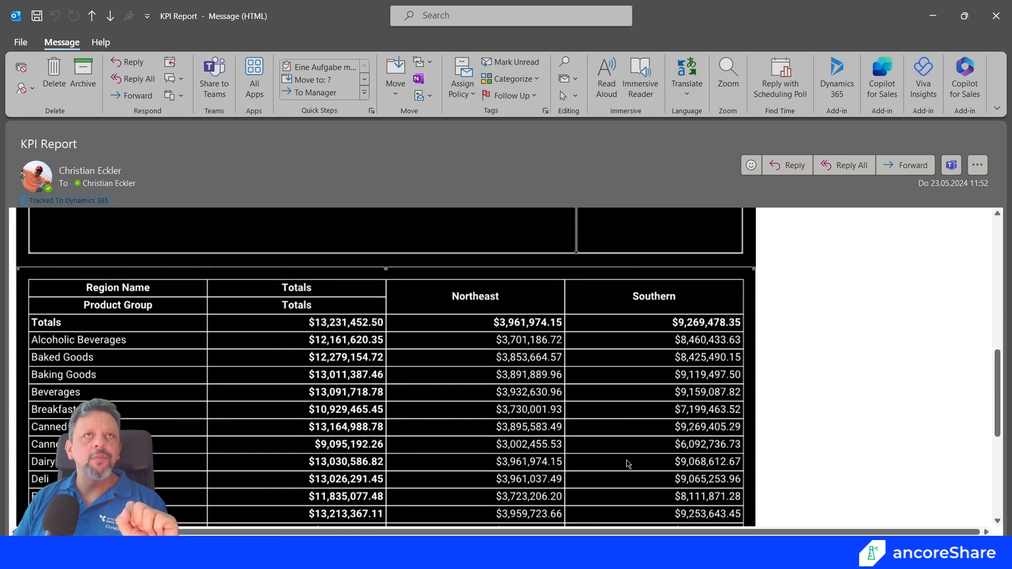
key("Escape")
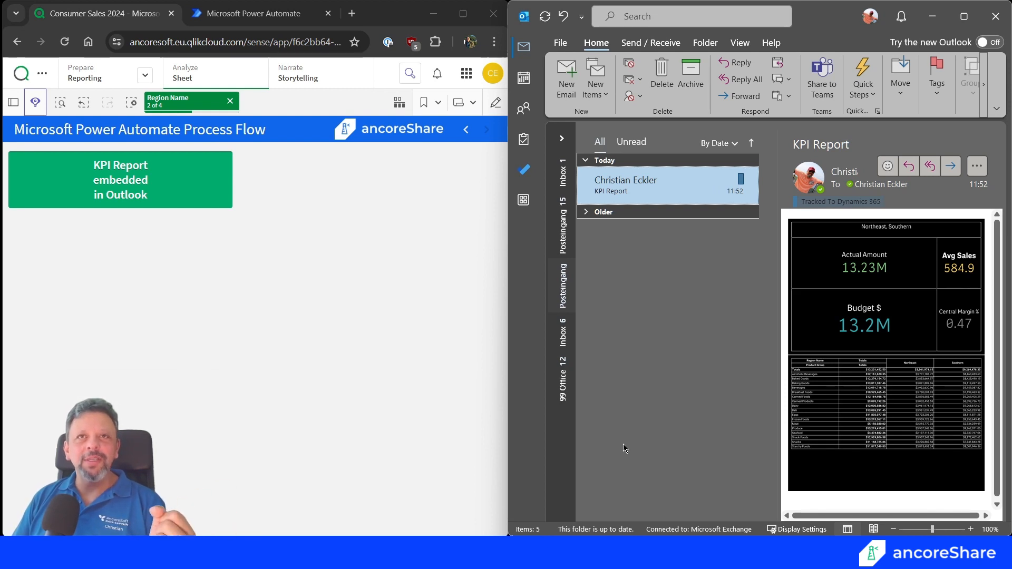
Maximize the Qlik browser window, put the sheet in edit mode and add an ancoreShare object below the KPI Report button.
left_click(328, 365)
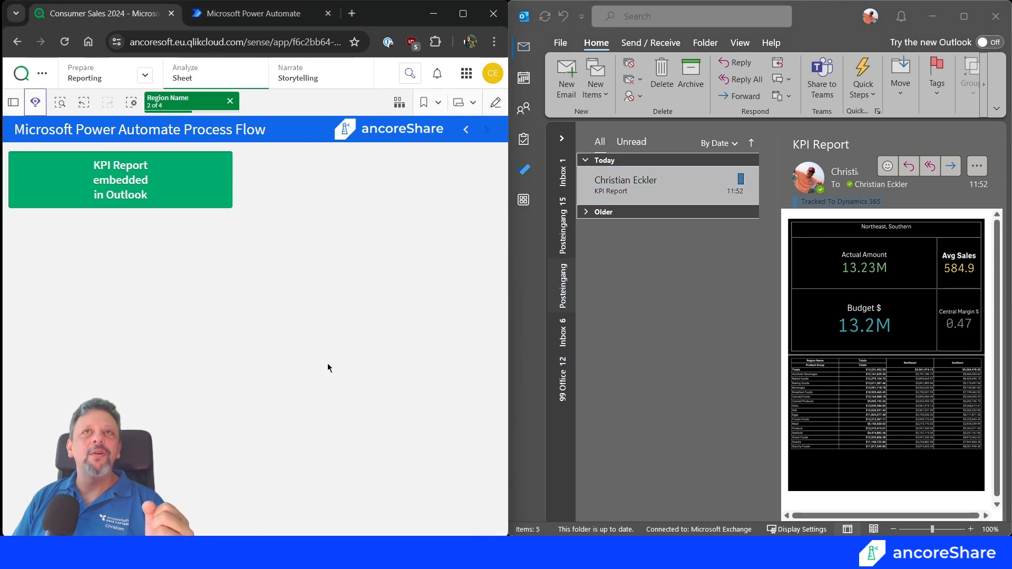
left_click(463, 18)
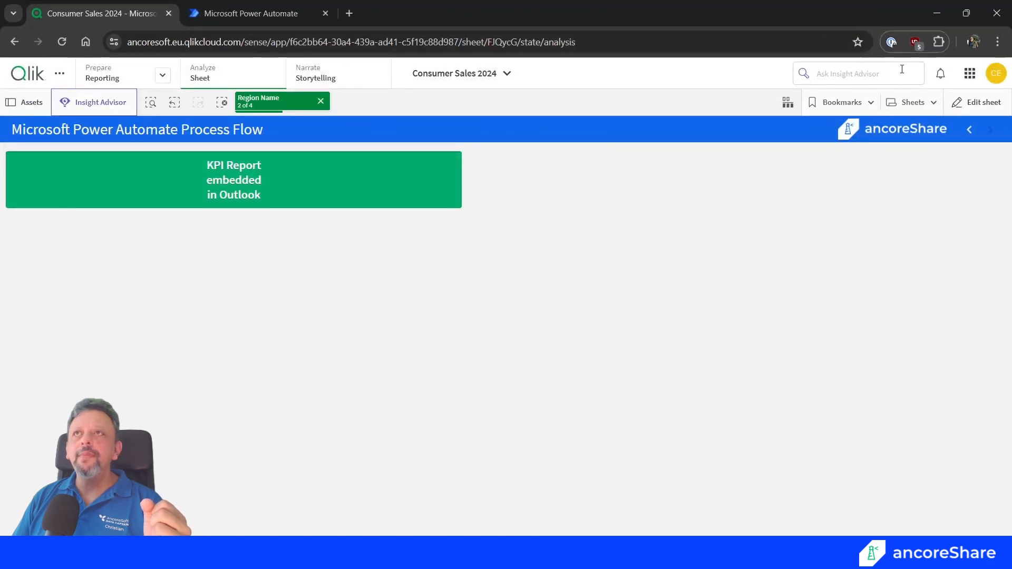
left_click(955, 100)
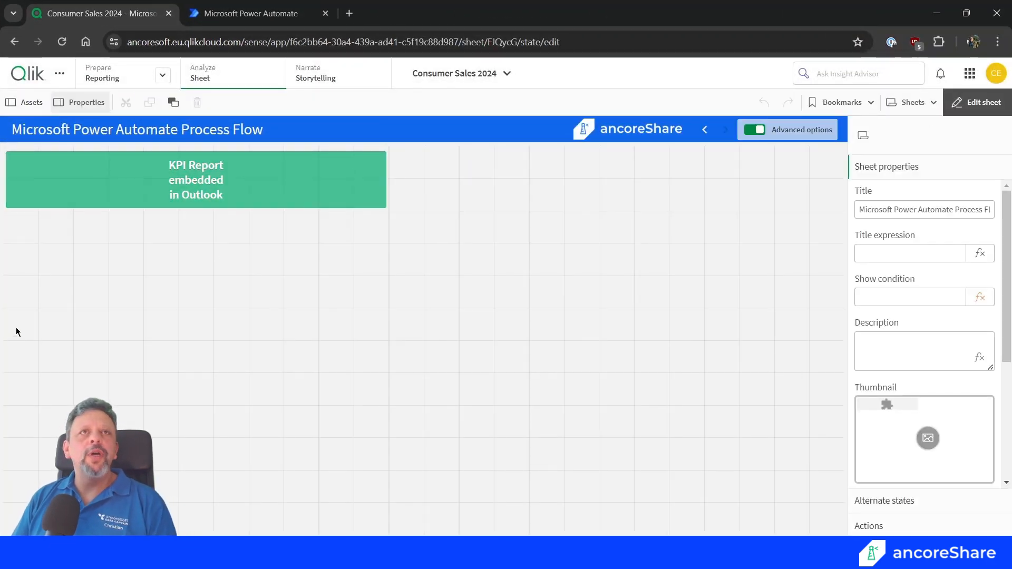
left_click(28, 109)
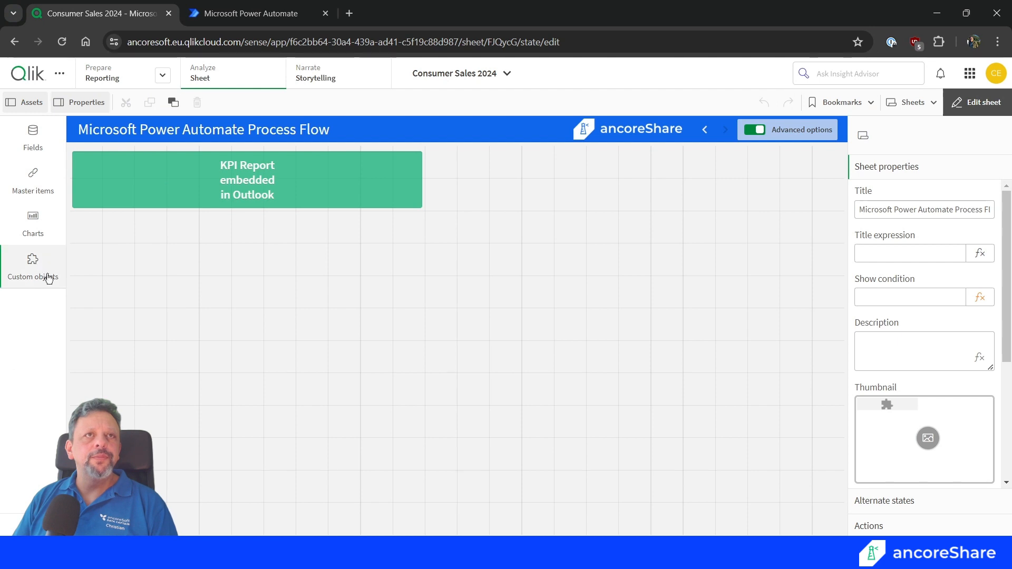
left_click(46, 277)
left_click(145, 230)
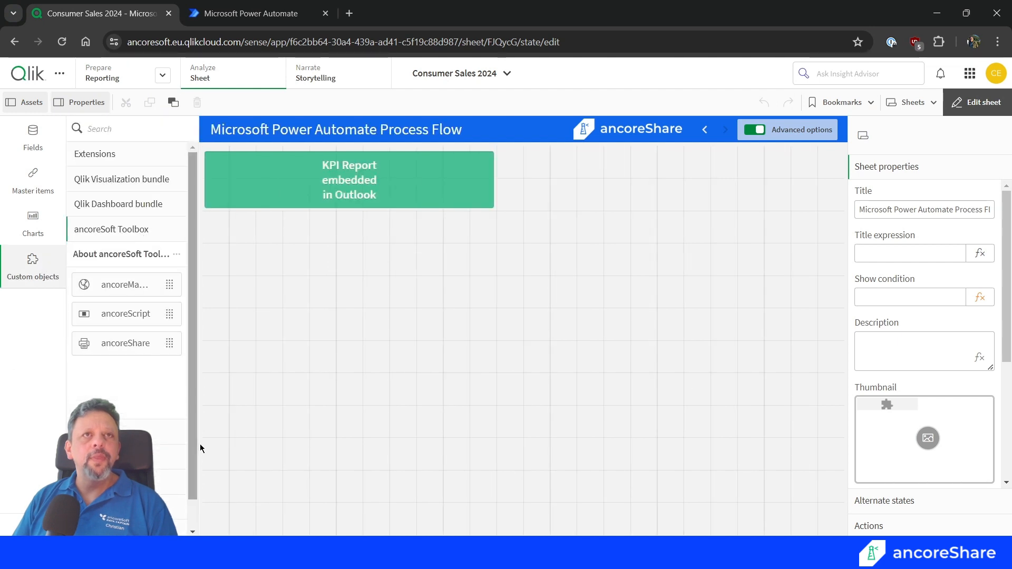
left_click_drag(129, 343, 452, 211)
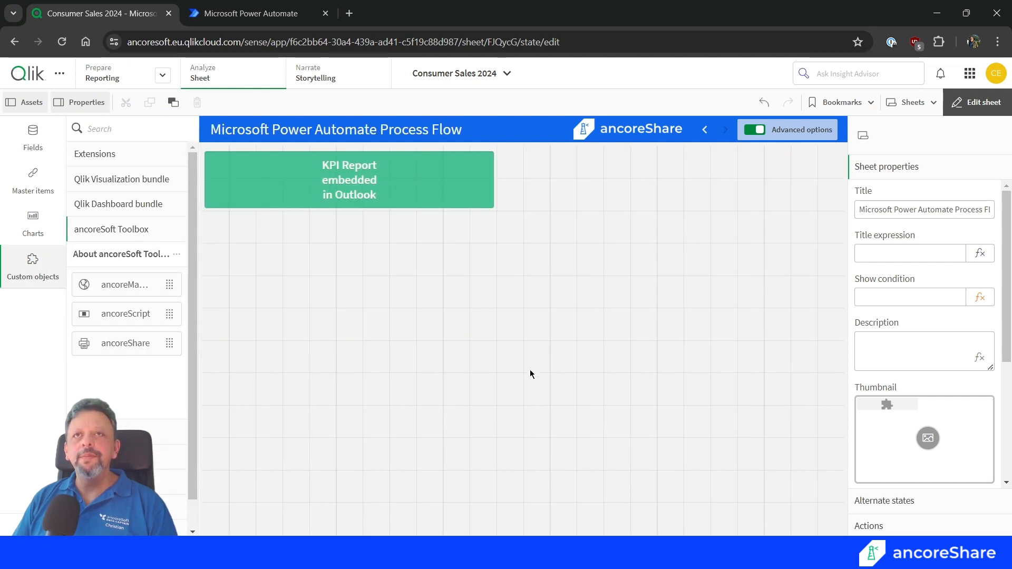
left_click_drag(521, 340, 296, 229)
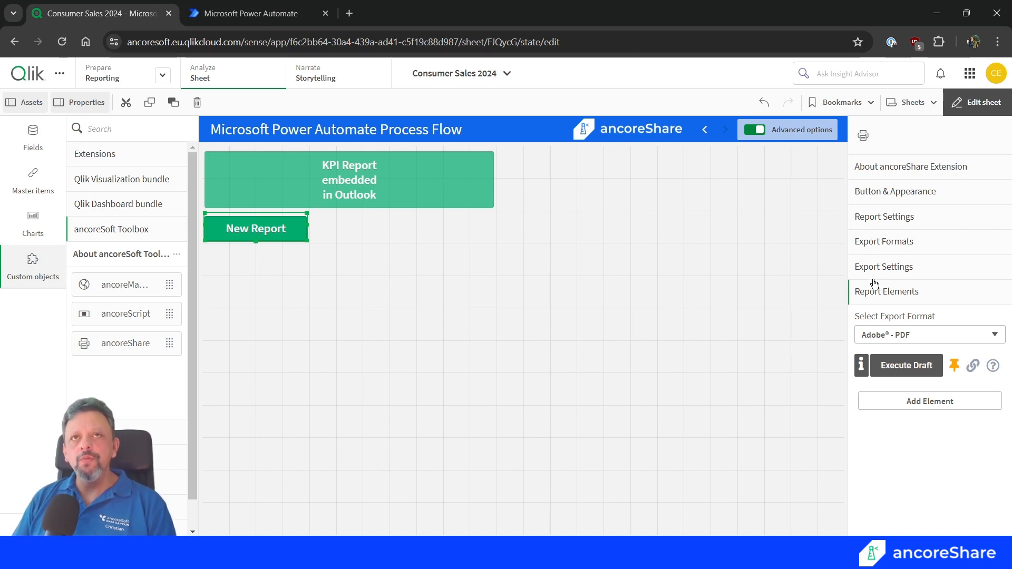
Switch to Power Automate and go back from the open flow to the list of cloud flows.
key("ctrl+Tab")
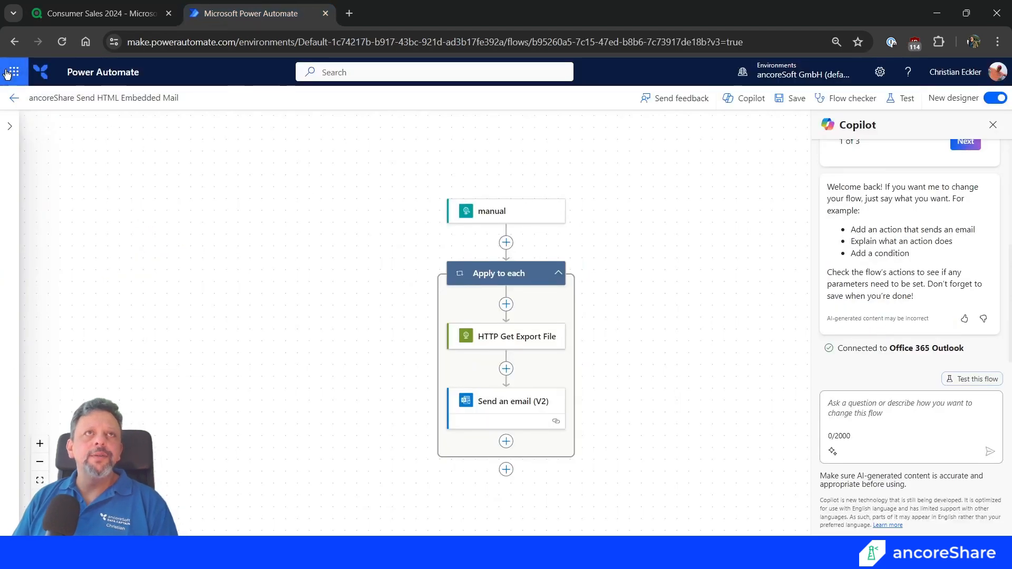
left_click(7, 101)
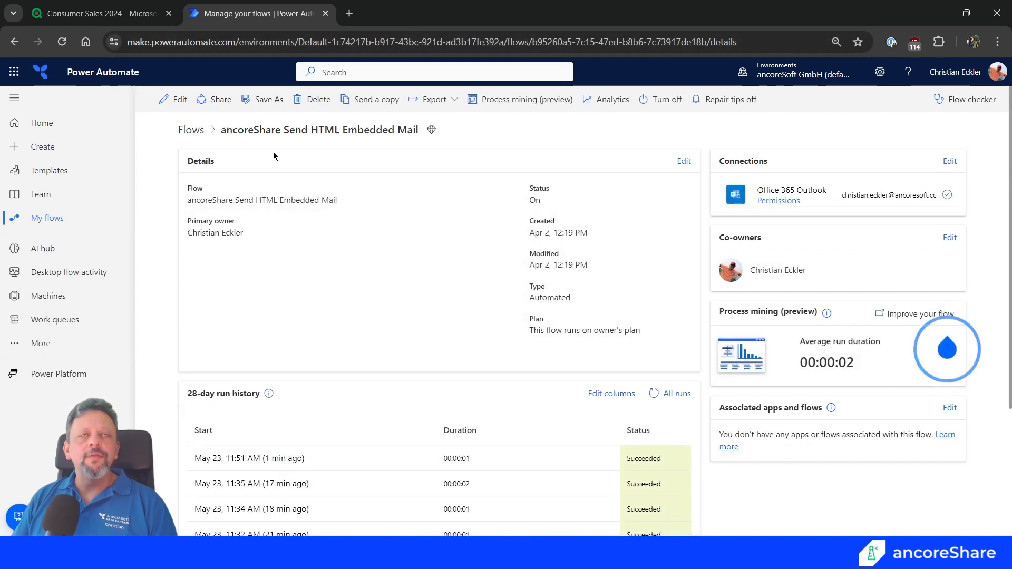
left_click(191, 132)
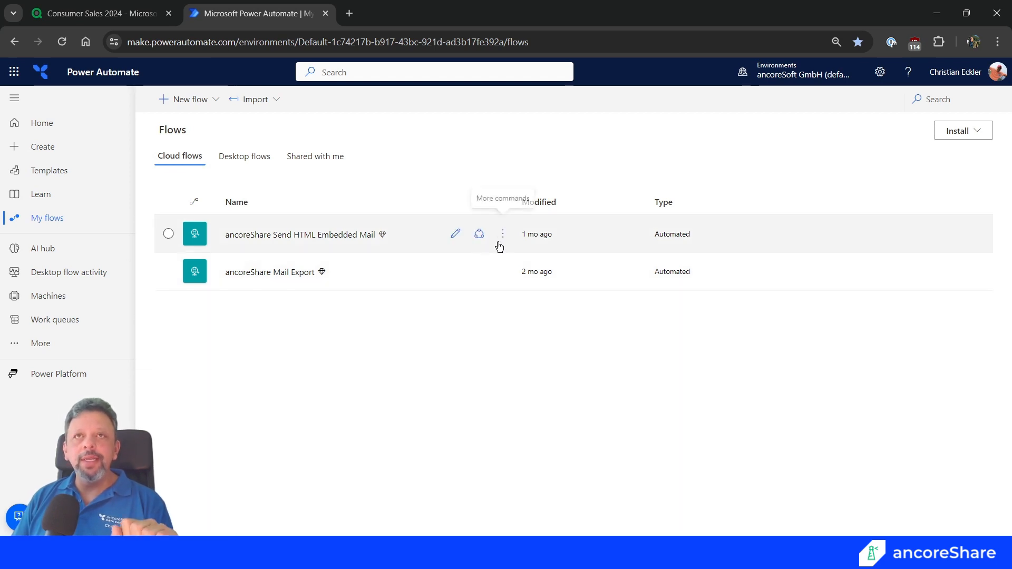
Open the ancoreShare Send HTML Embedded Mail flow for editing and show the parameters of its Send an email (V2) action.
left_click(455, 236)
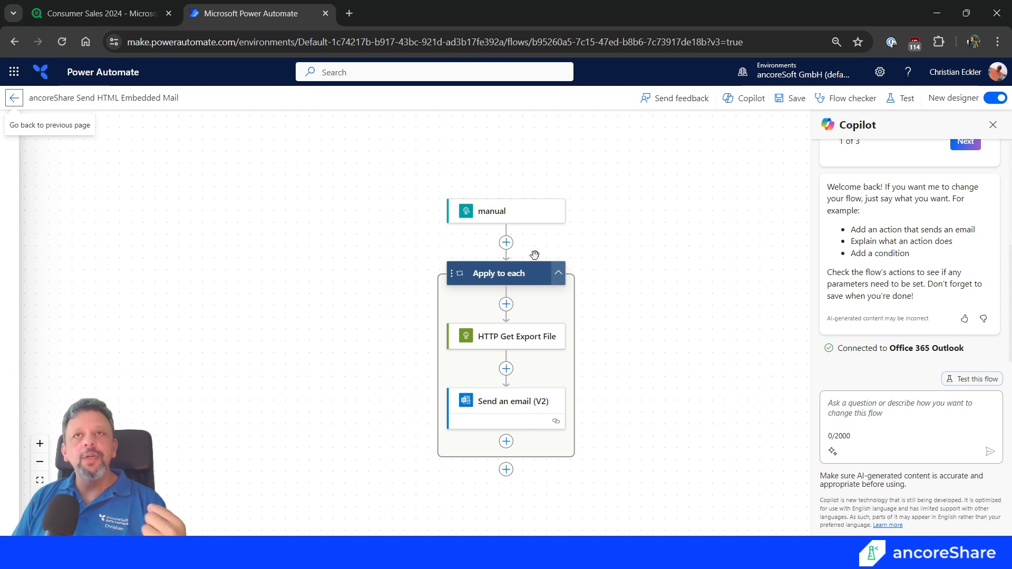
left_click(514, 408)
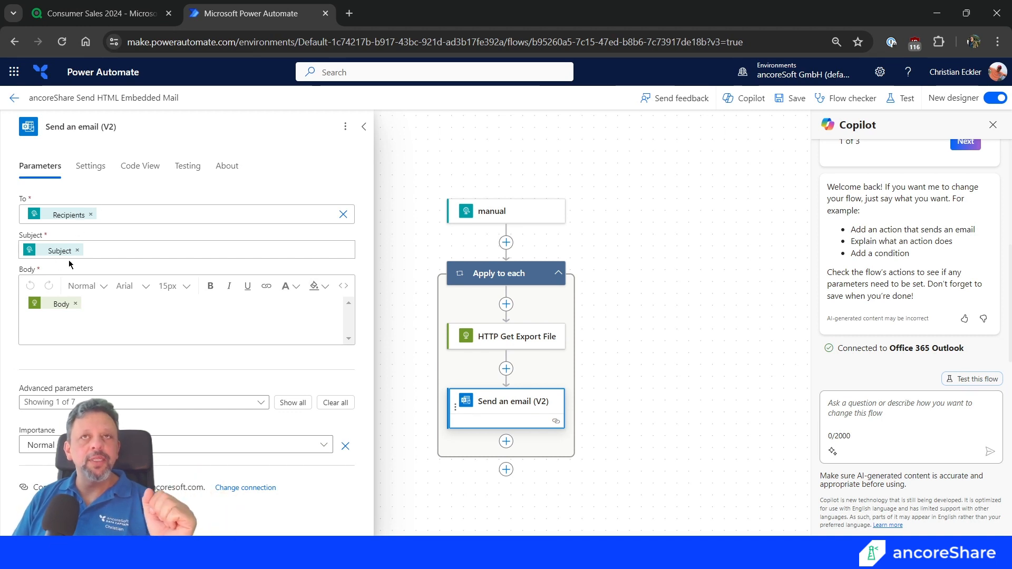
Show the manual trigger's parameters and examine the Recipients and Subject properties in its request body JSON schema.
left_click(483, 216)
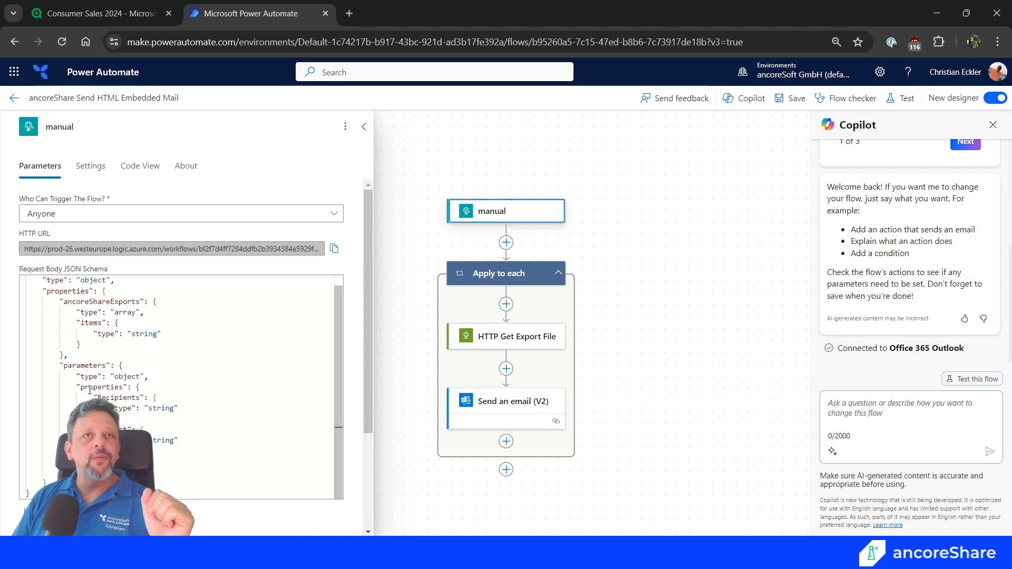
double_click(117, 398)
double_click(113, 430)
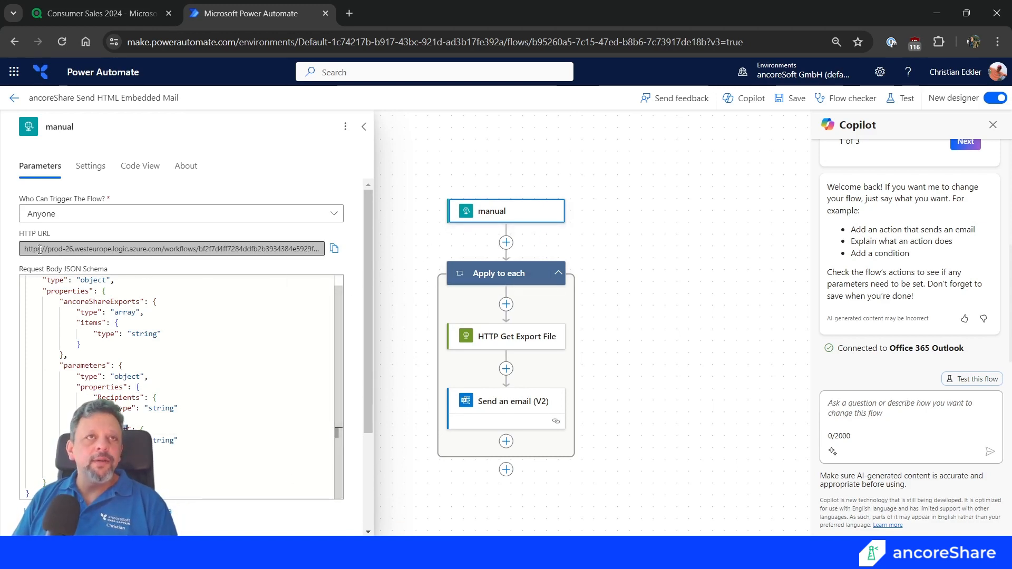
Copy the trigger's HTTP URL, switch to Qlik, enable Export to MS Power Automate for the new report and enter it as the Power Automate URL.
left_click_drag(27, 249, 188, 255)
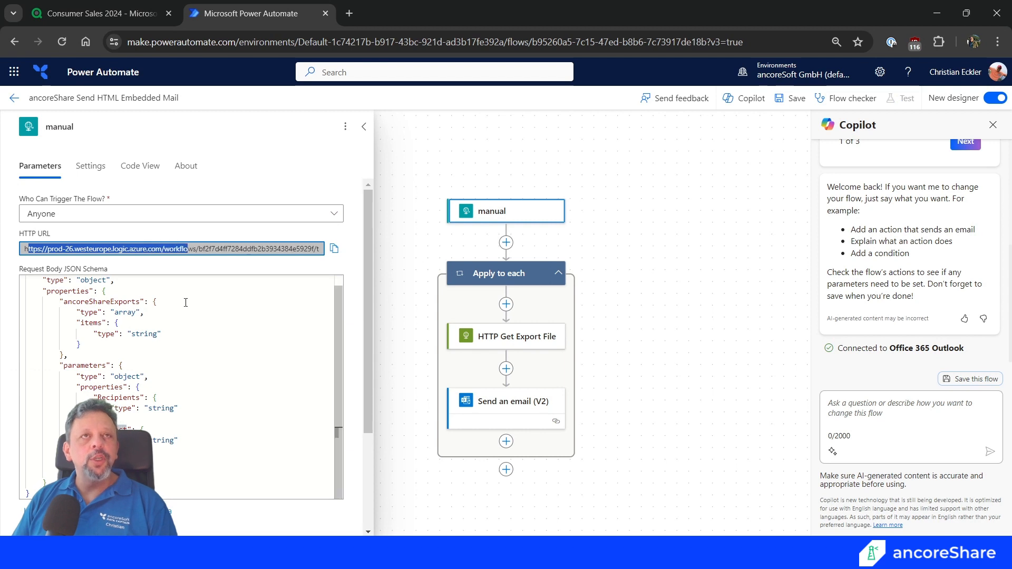
left_click(334, 248)
left_click(135, 7)
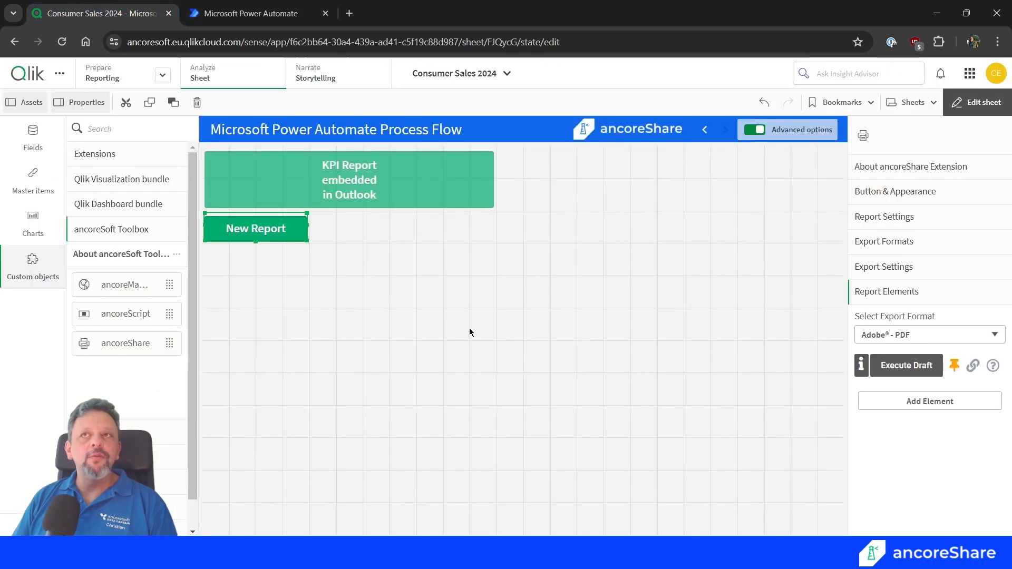
left_click(902, 267)
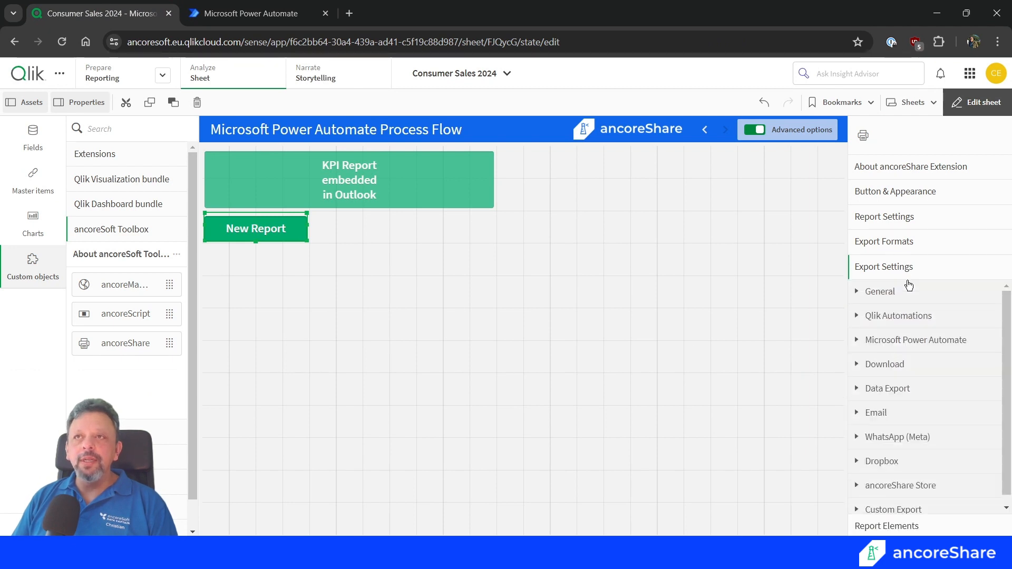
left_click(875, 371)
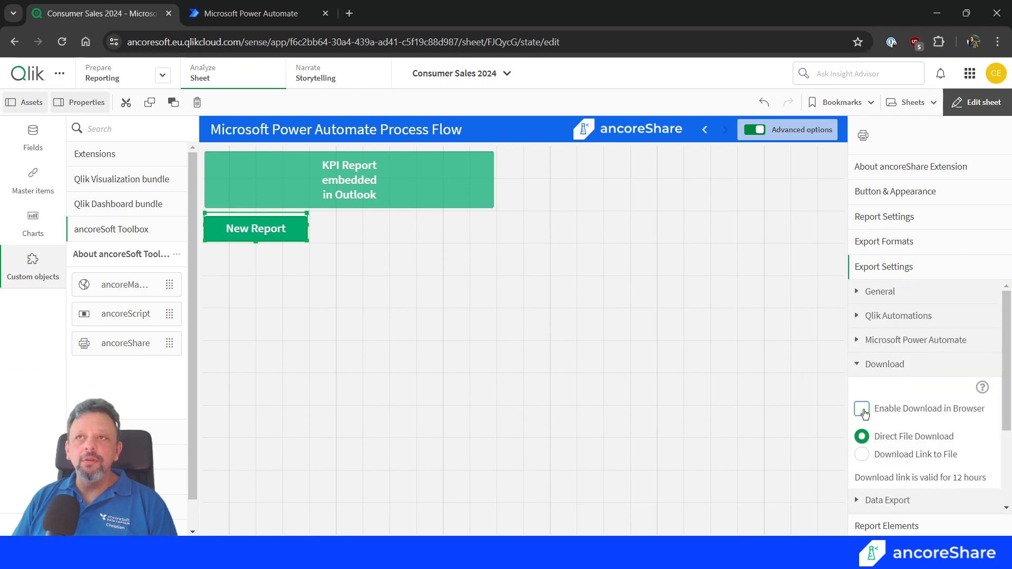
left_click(869, 369)
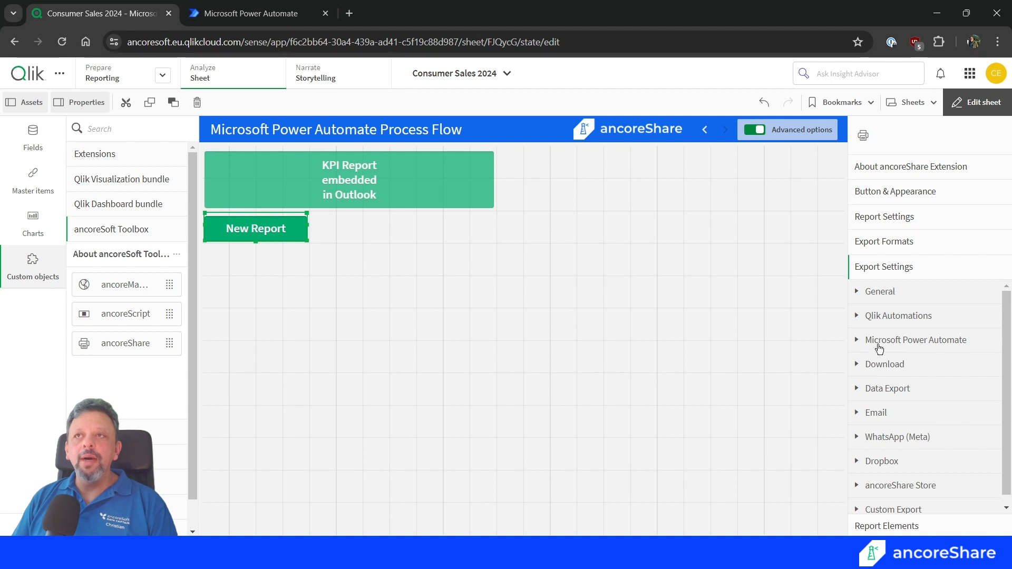
left_click(899, 343)
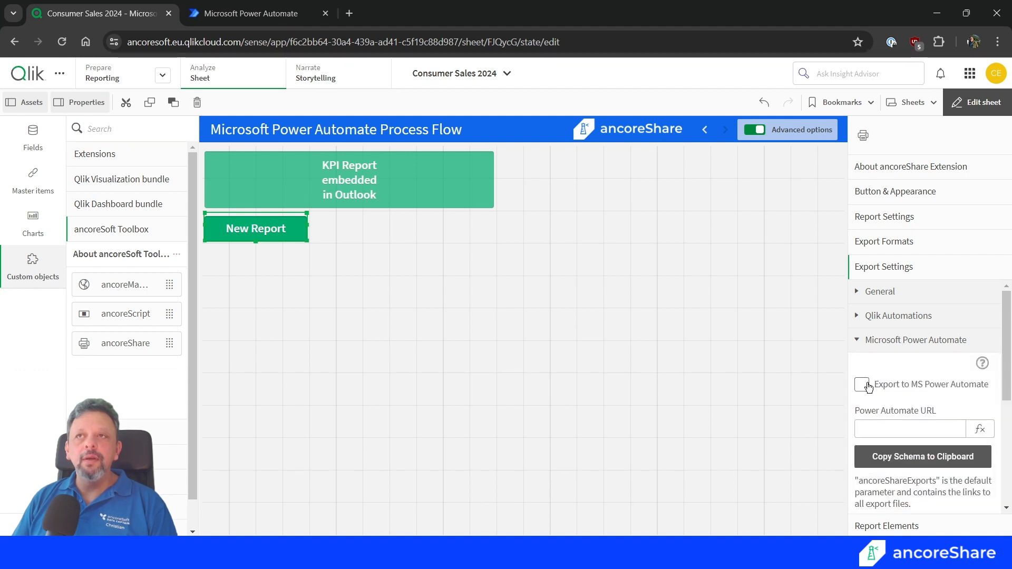
left_click(876, 429)
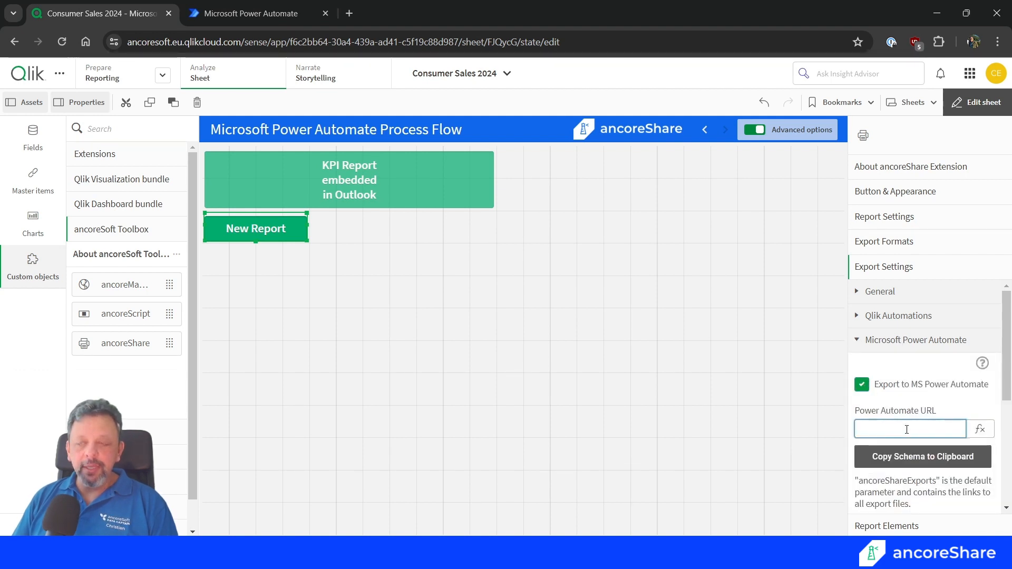
key("ctrl+v")
left_click(928, 419)
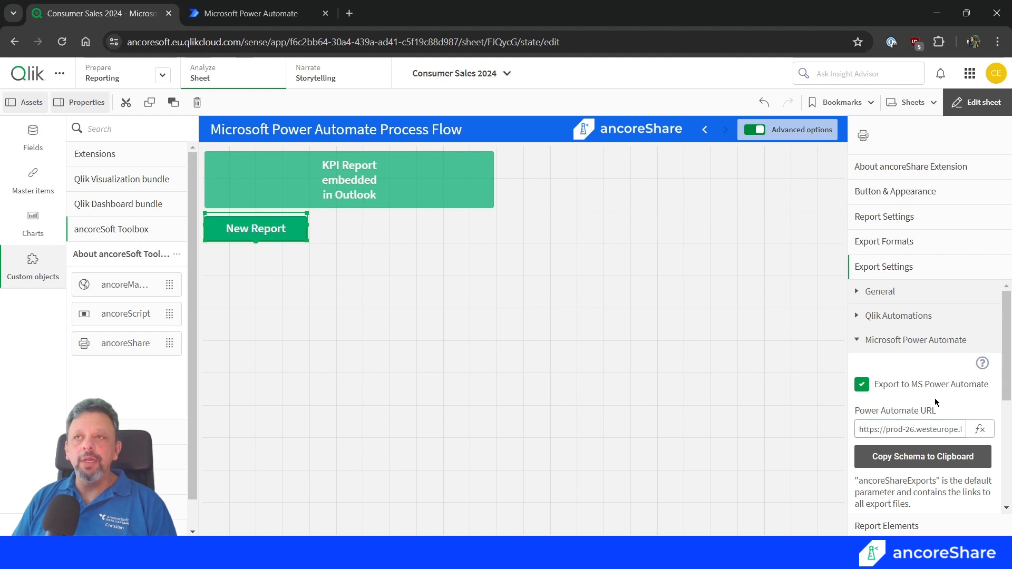
Add a Power Automate export parameter and name it Recipients, copying the name from the flow trigger's JSON schema.
scroll(932, 426, "down", 3)
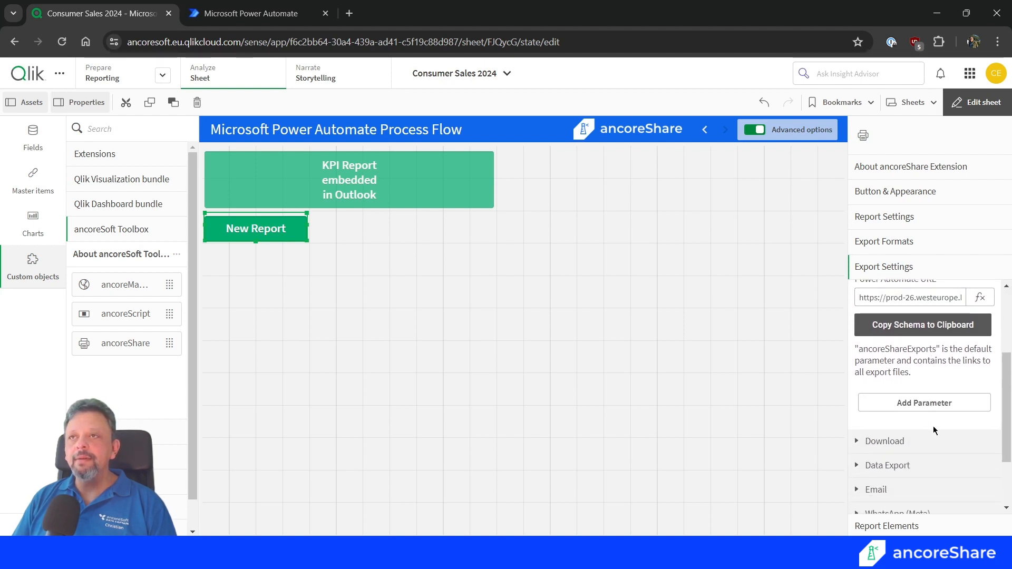
left_click(929, 403)
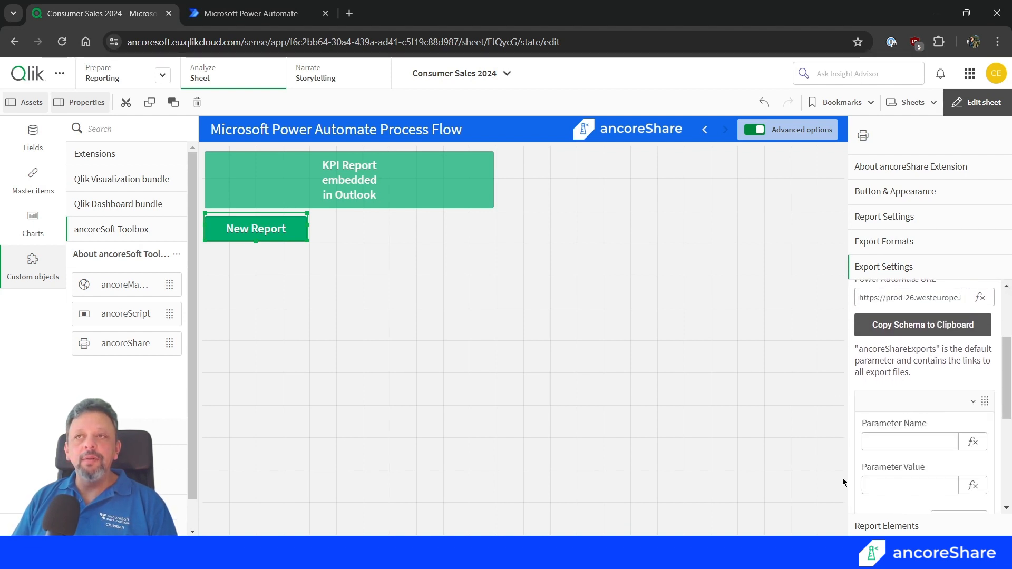
left_click(250, 14)
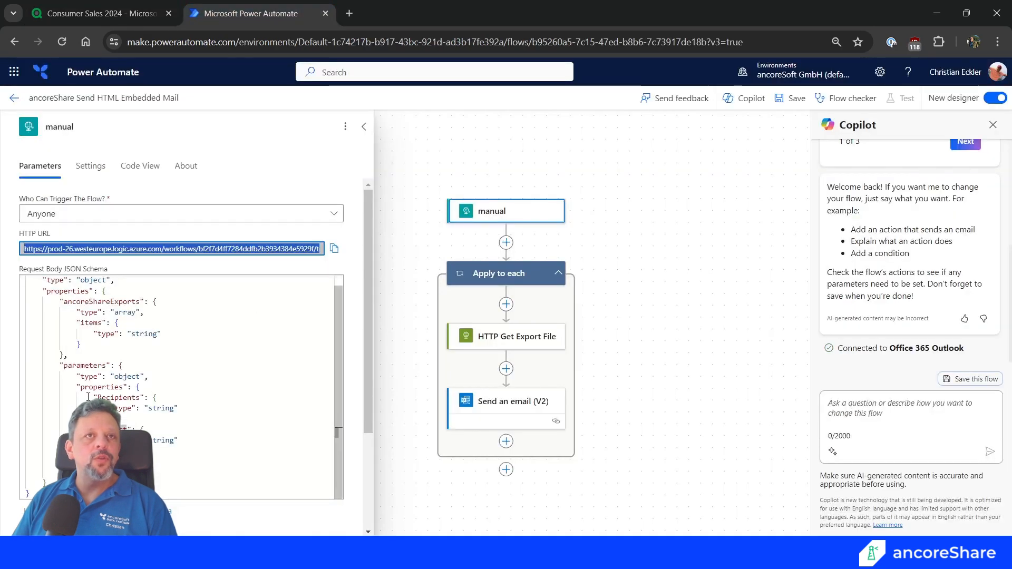
double_click(117, 397)
key("ctrl+c")
left_click(100, 13)
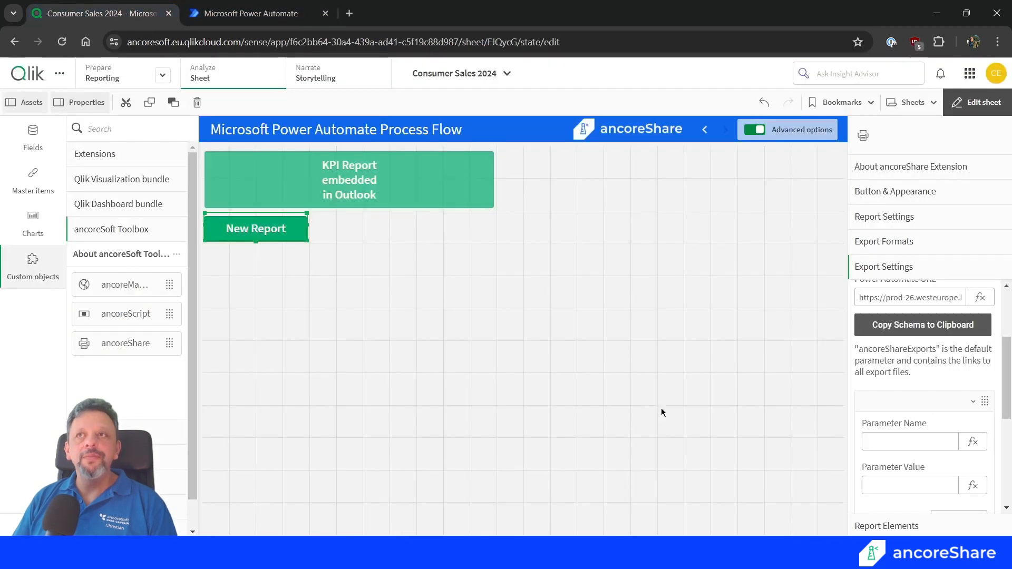
left_click(919, 443)
key("ctrl+v")
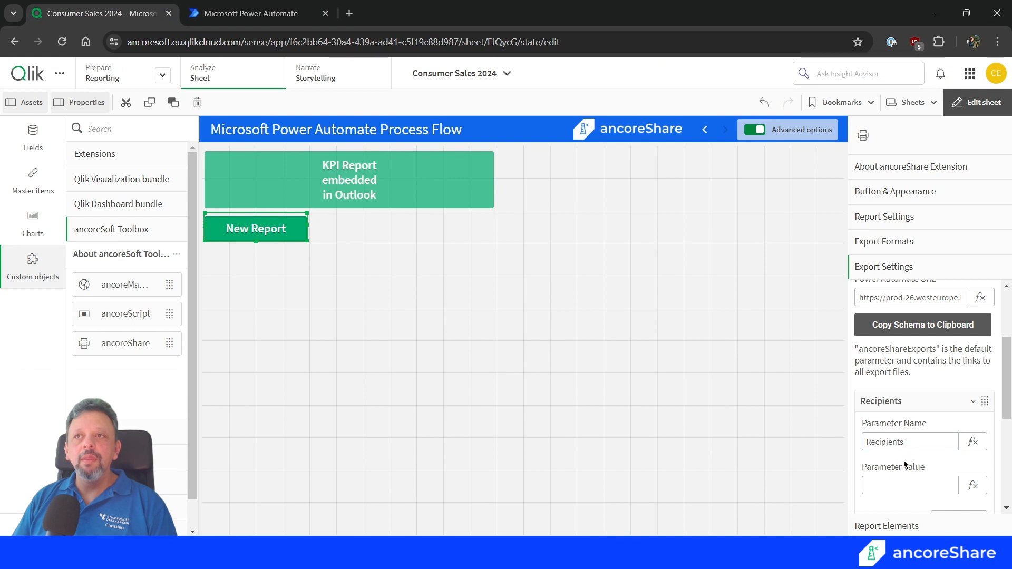
Set the Recipients parameter's value to the variable vRecipients through an expression and collapse the parameter.
left_click(910, 485)
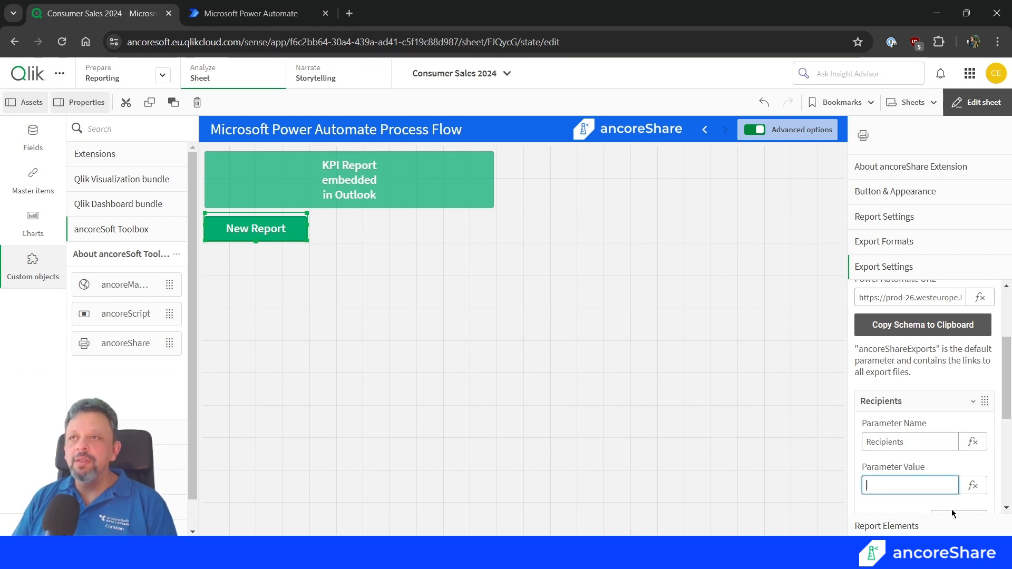
left_click(972, 485)
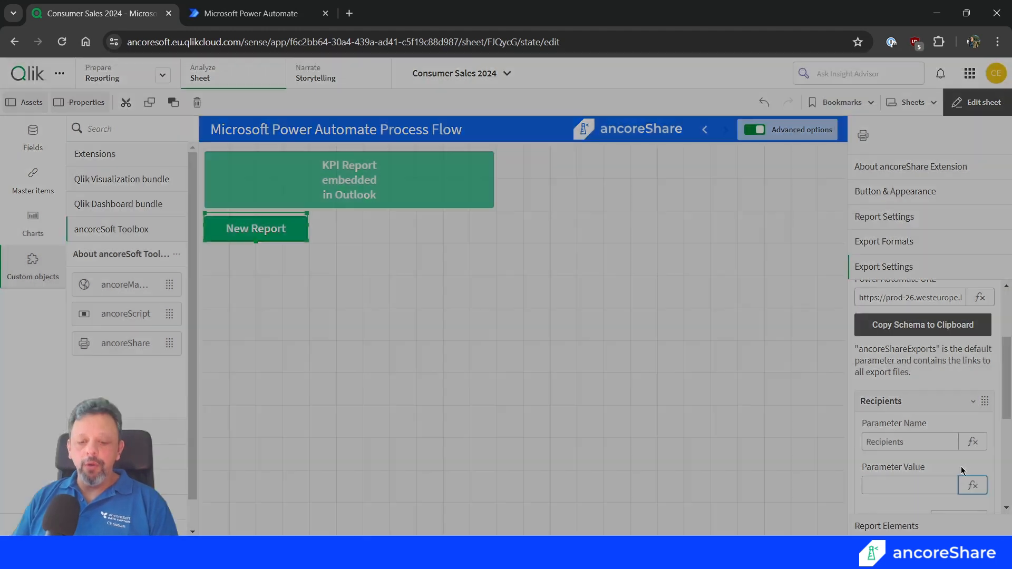
type("v")
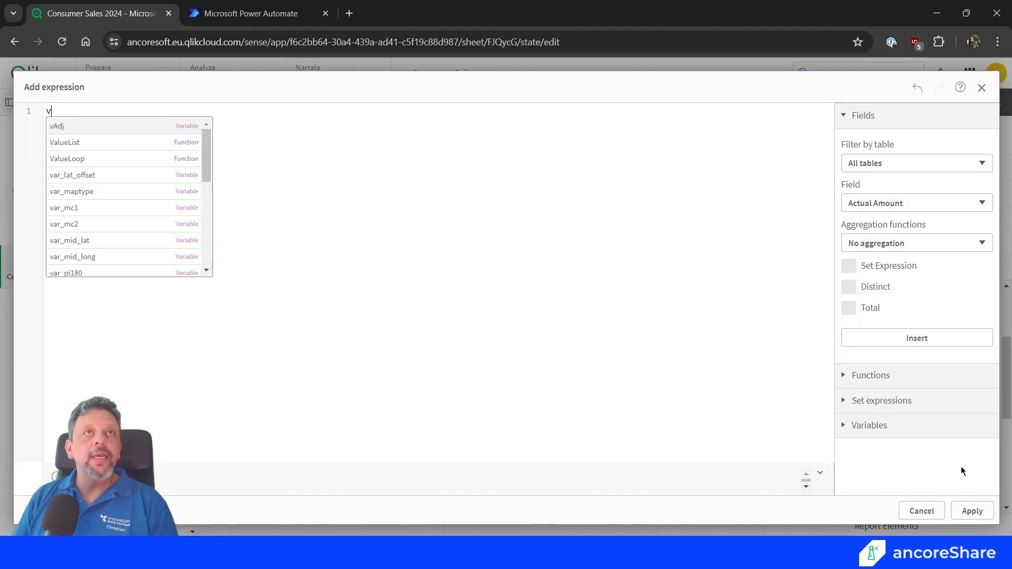
type("r")
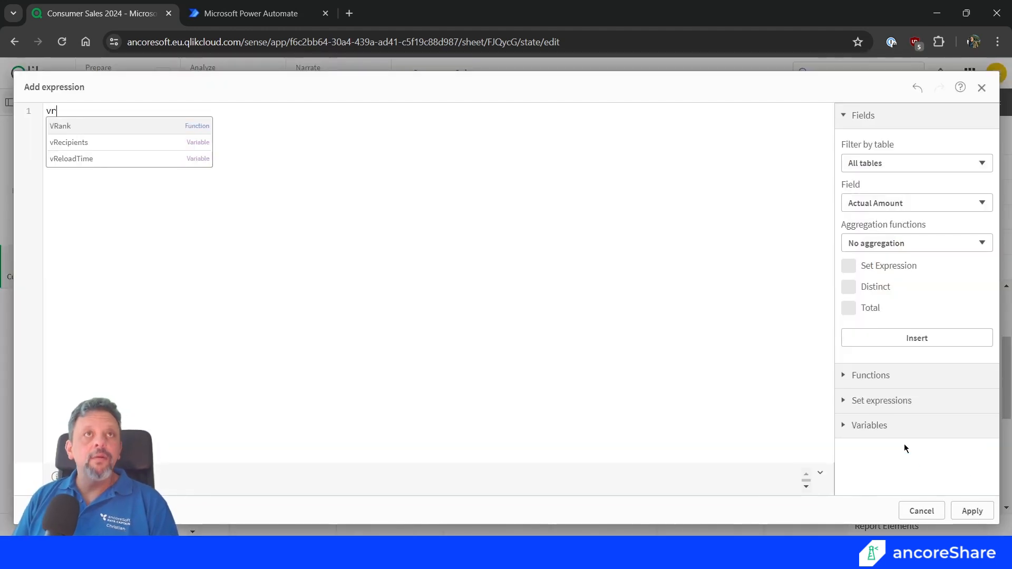
left_click(71, 147)
left_click(972, 511)
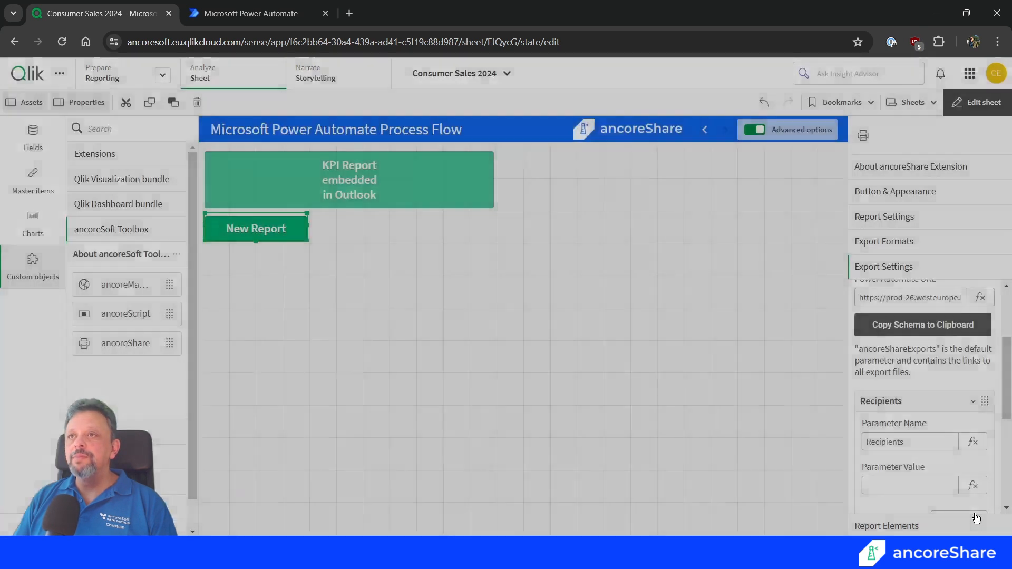
left_click(914, 410)
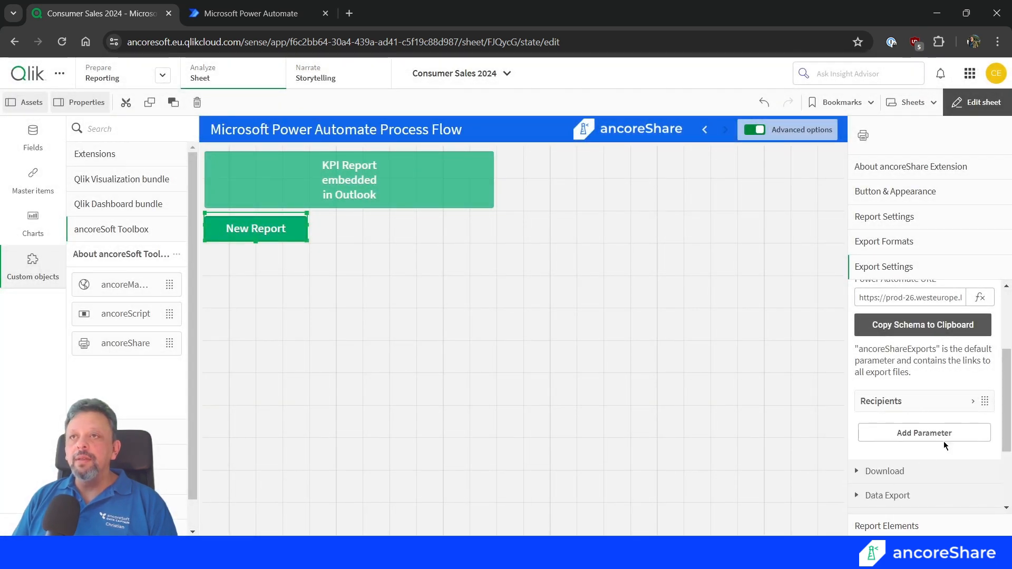
Add a second export parameter named Subject, as in the flow's schema, with the value KPI Report.
left_click(912, 433)
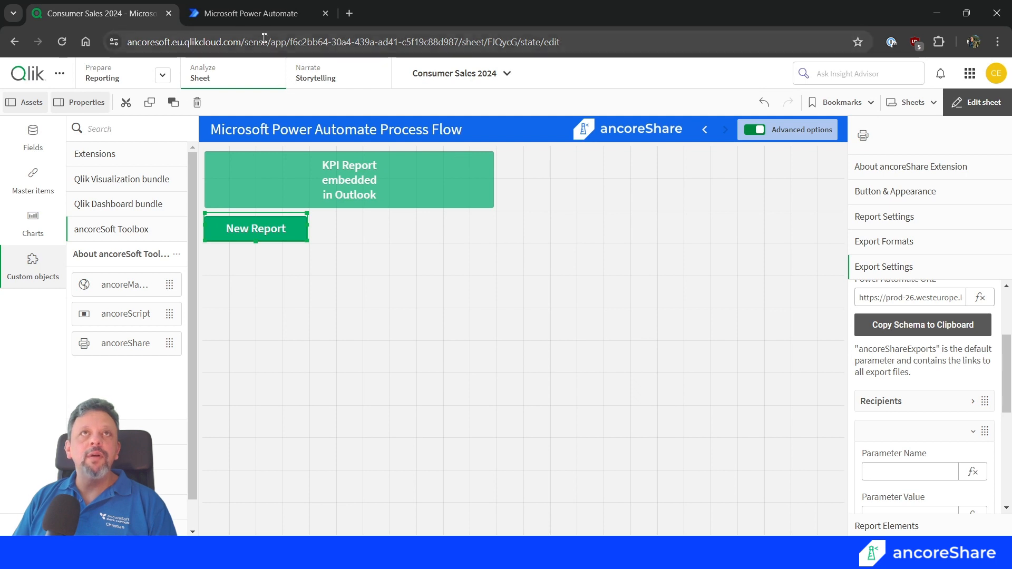
left_click(250, 13)
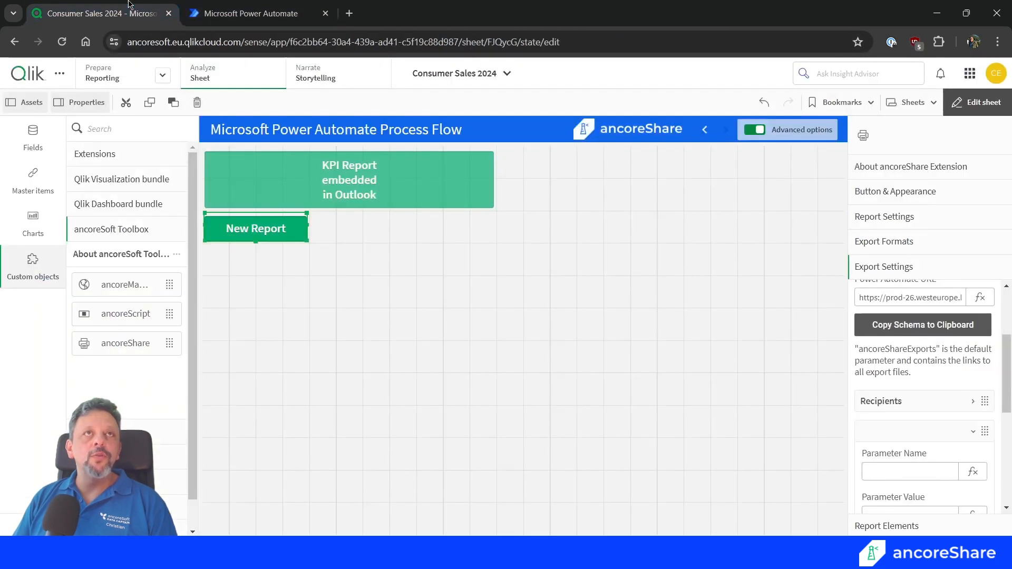
left_click(100, 13)
left_click(895, 471)
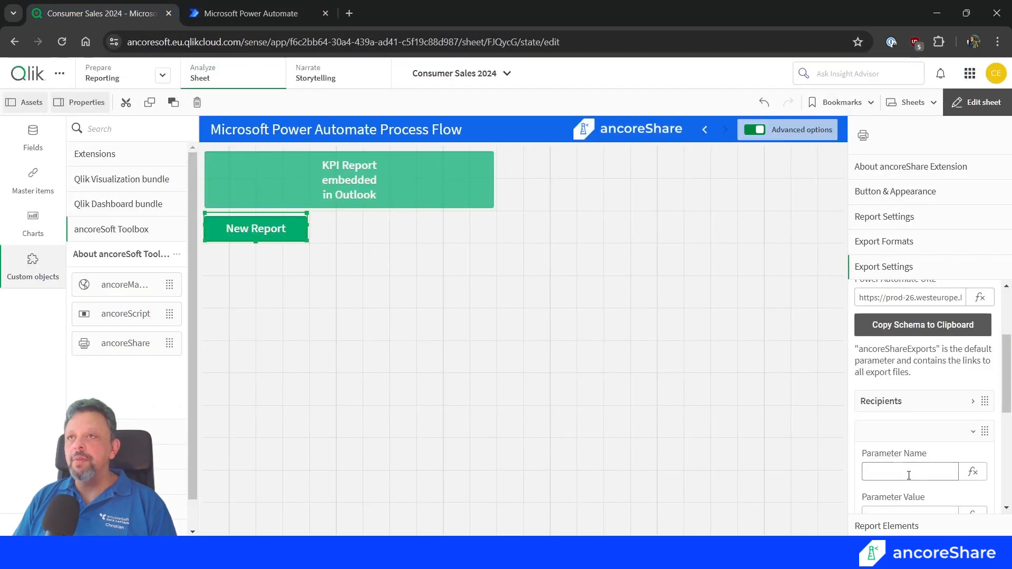
type("Subject")
scroll(917, 487, "down", 1)
left_click(908, 451)
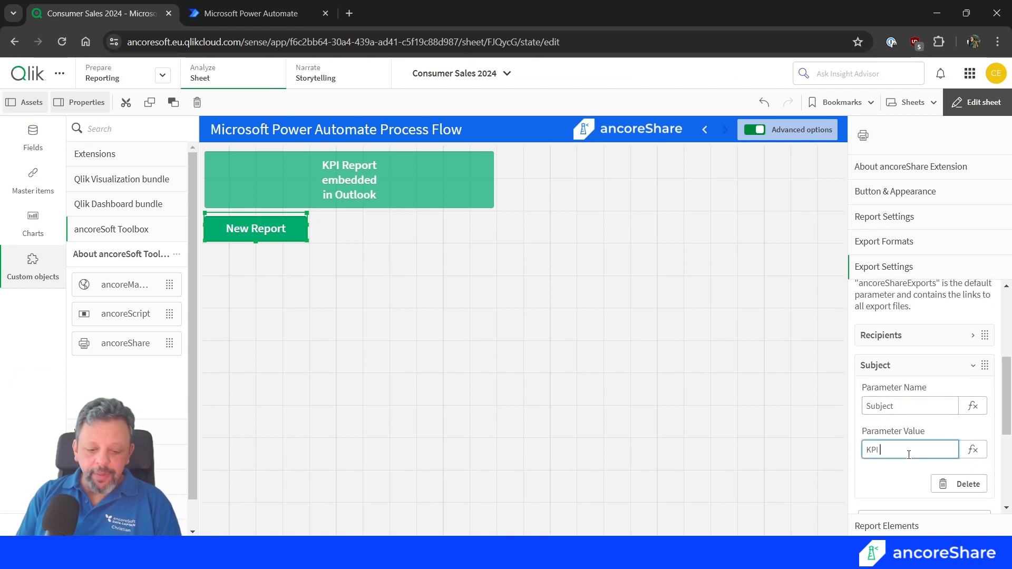
type("KPI Report")
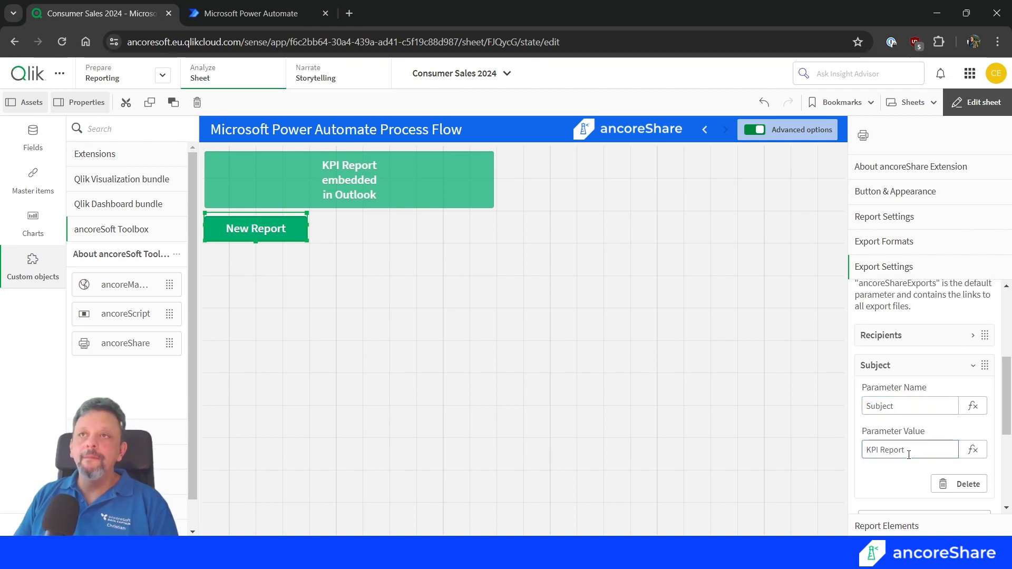
left_click(897, 340)
left_click(900, 366)
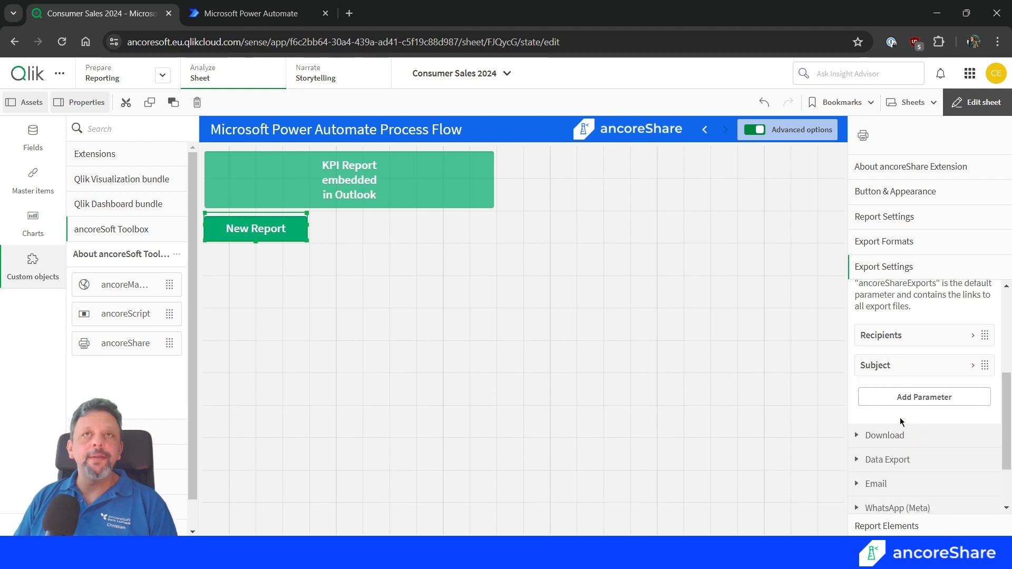
scroll(903, 417, "up", 3)
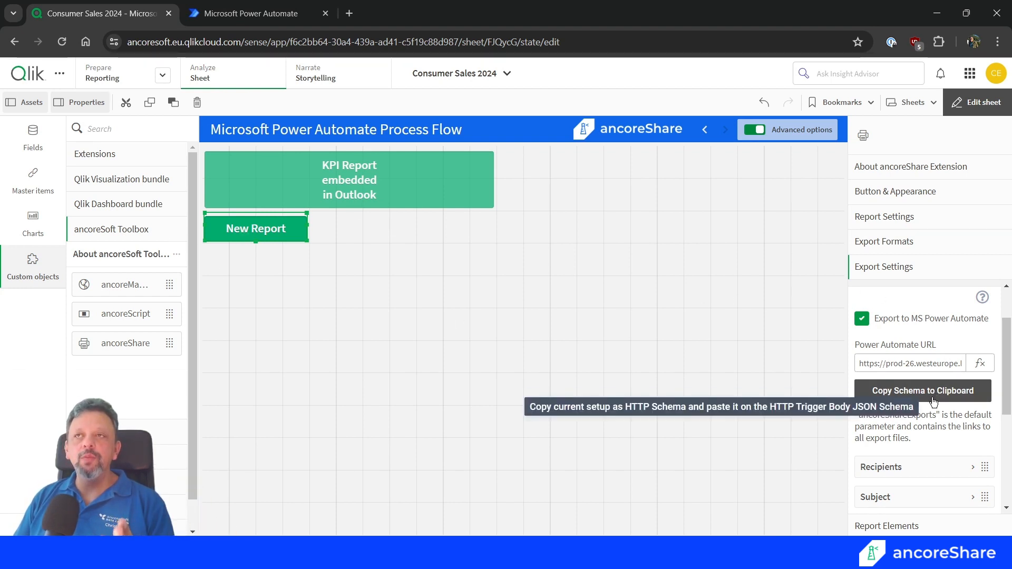
left_click(251, 14)
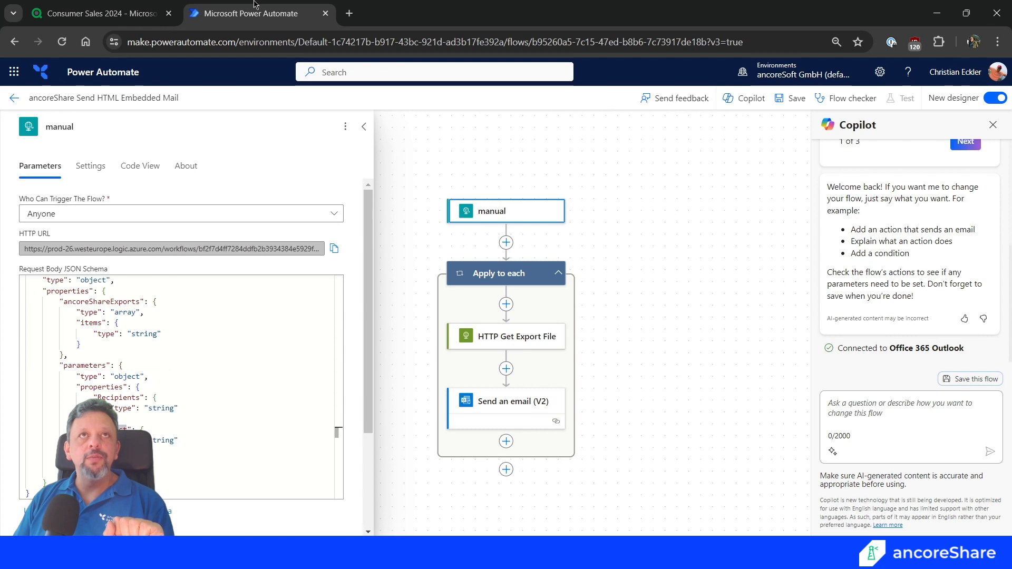
left_click(85, 15)
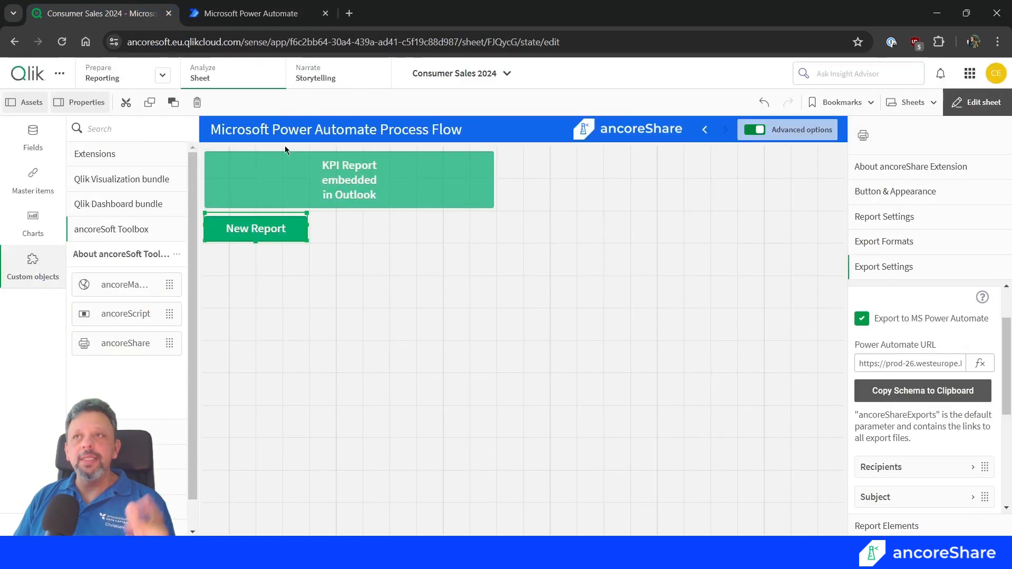
Add a report element showing the layout container from the KPI-Sheet Layout Container sheet, apply it and collapse the element.
left_click(872, 526)
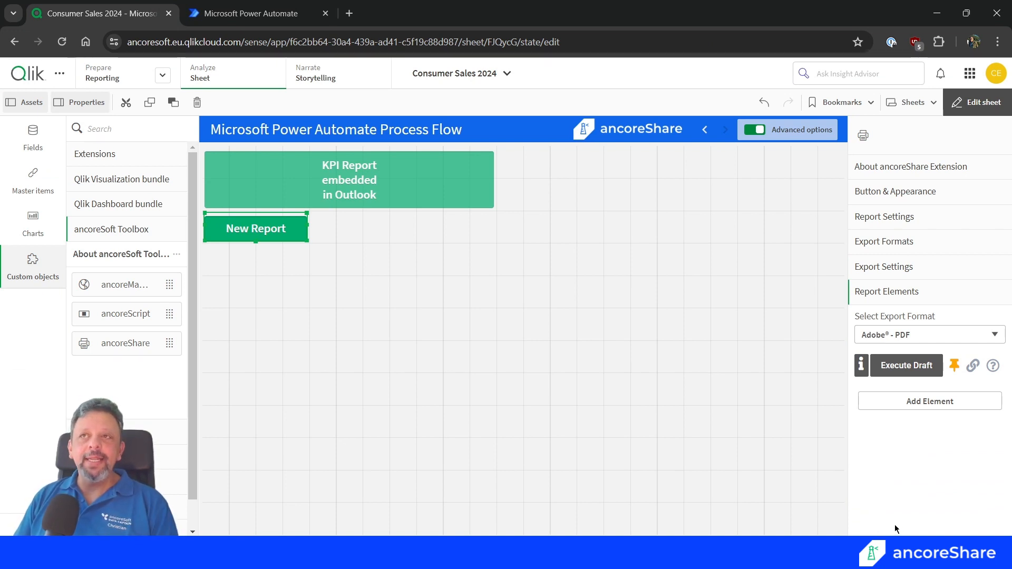
left_click(922, 408)
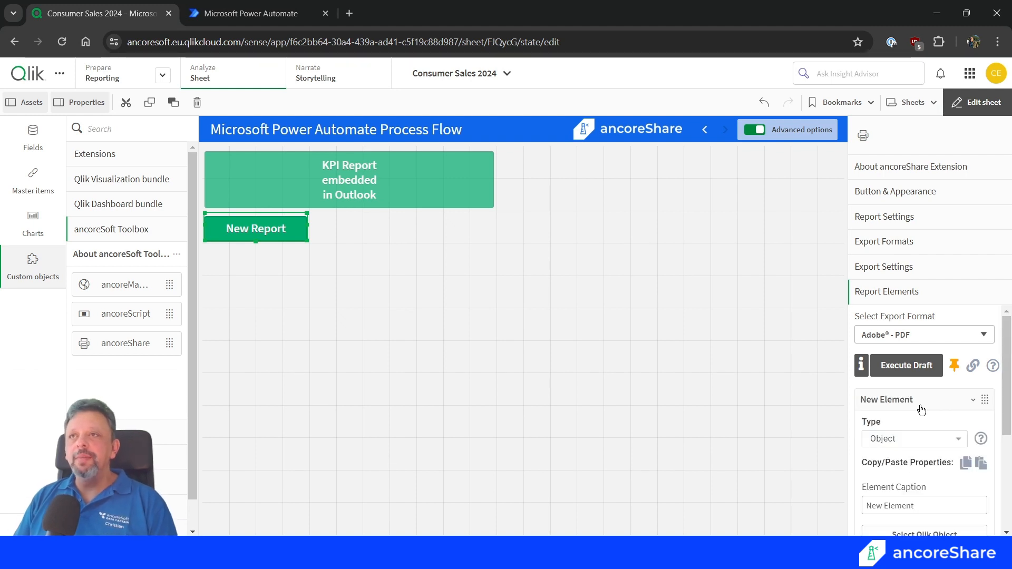
scroll(927, 464, "down", 2)
left_click(928, 474)
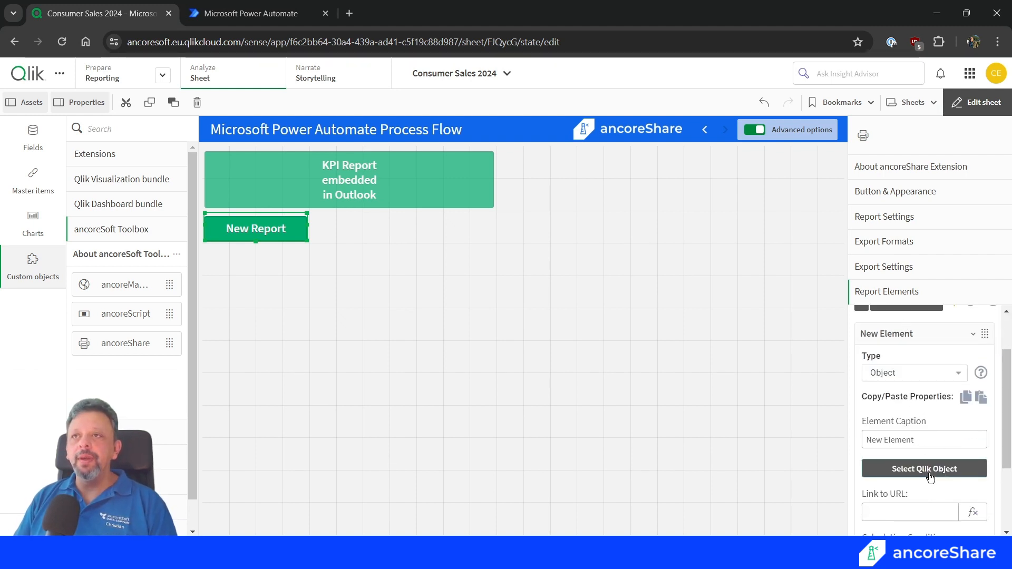
left_click(353, 80)
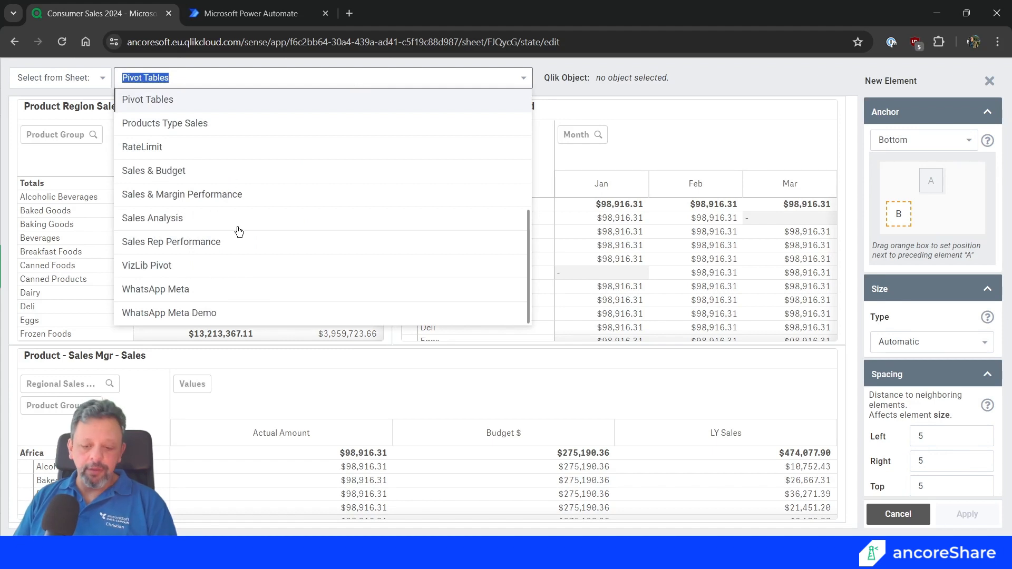
type("la")
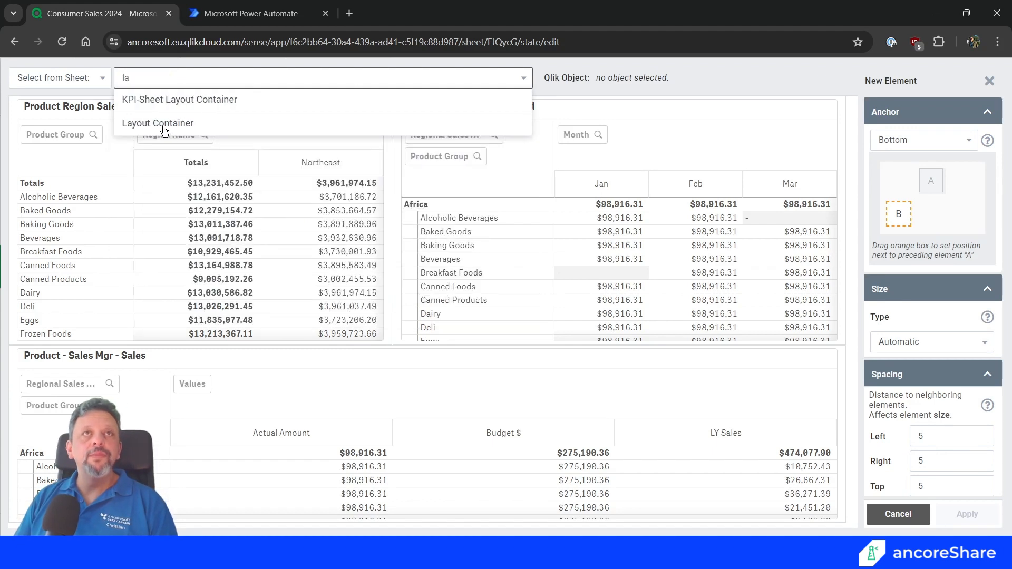
left_click(154, 100)
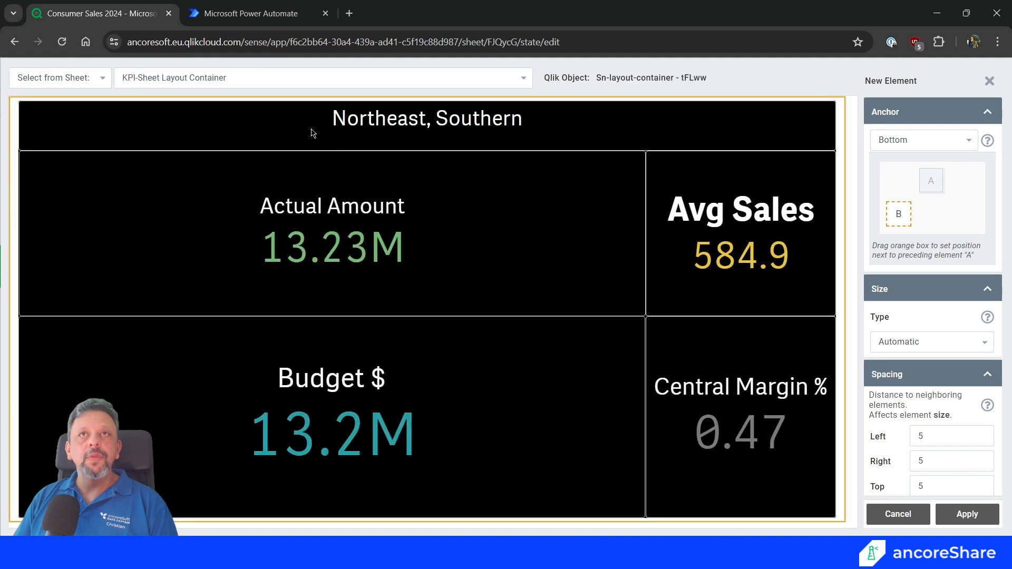
left_click(967, 513)
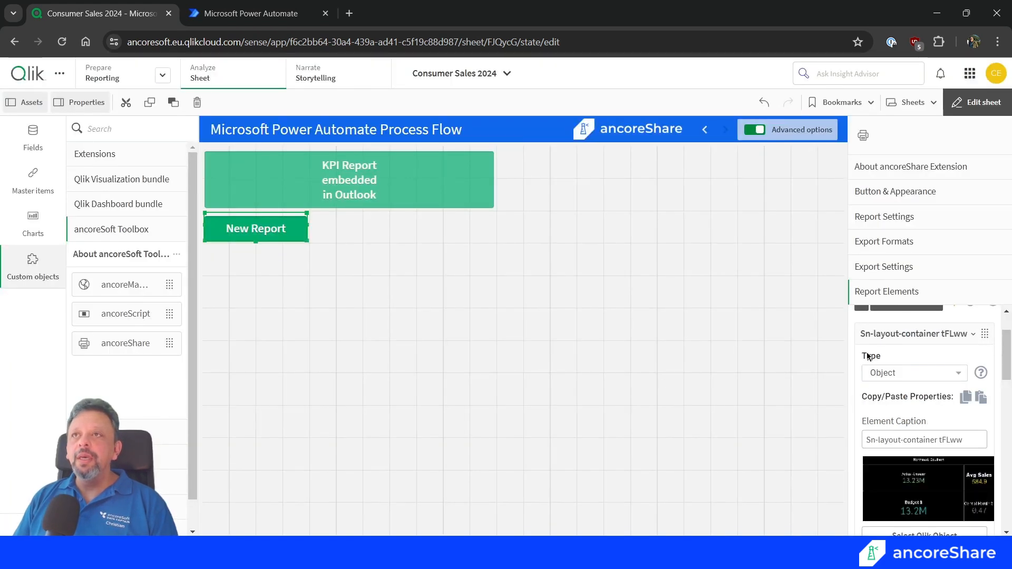
left_click(872, 342)
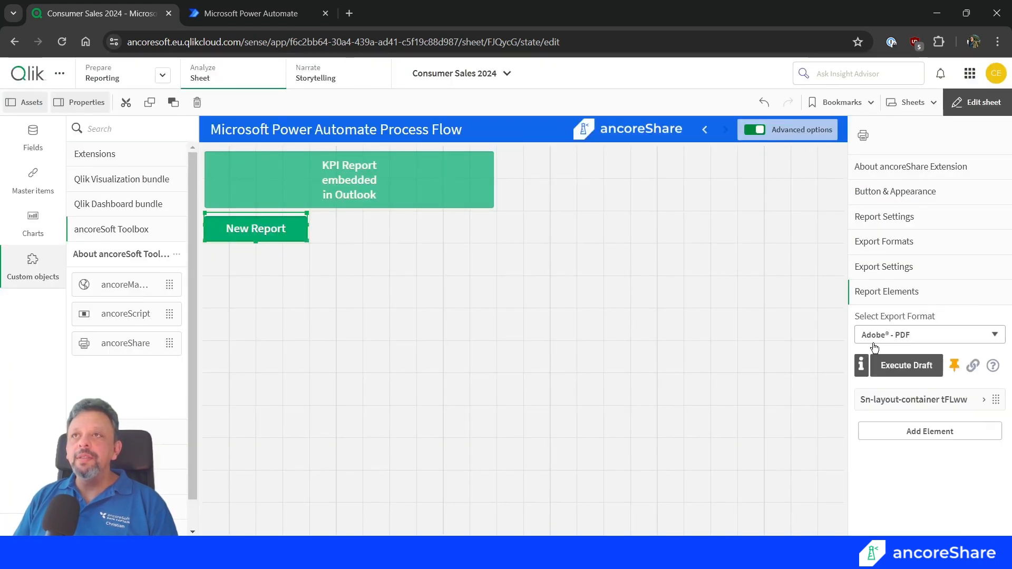
Add a second element with the Product Region Sales pivot table from the Pivot Tables sheet, adjusting its size type and collapsing the element.
left_click(899, 429)
scroll(905, 459, "down", 1)
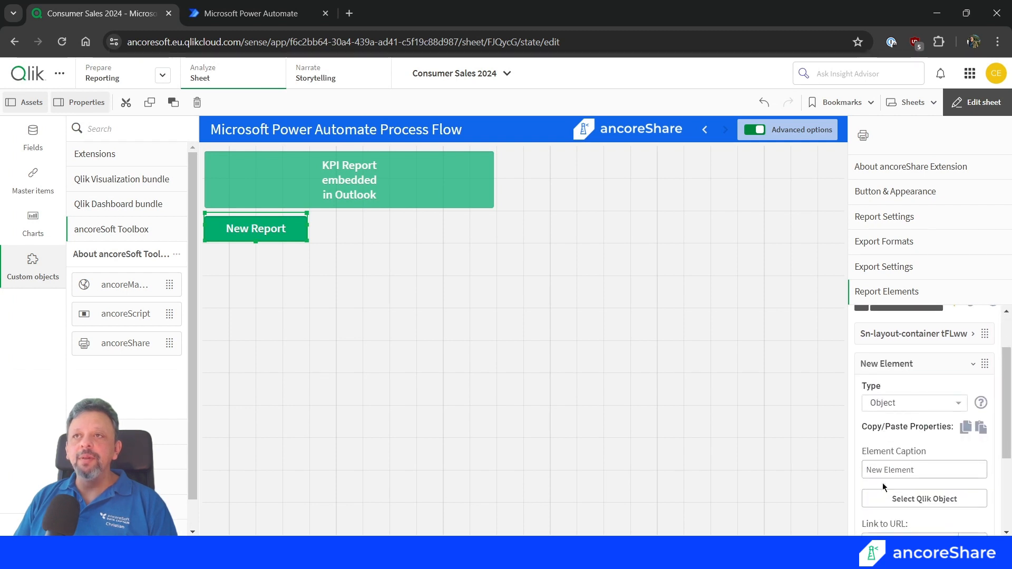
left_click(923, 498)
left_click(347, 71)
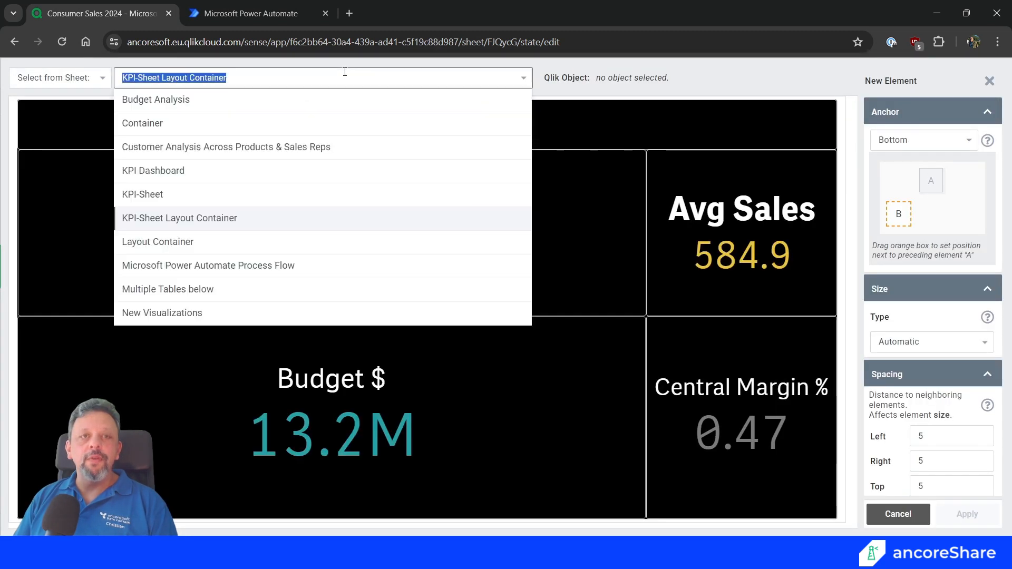
type("p")
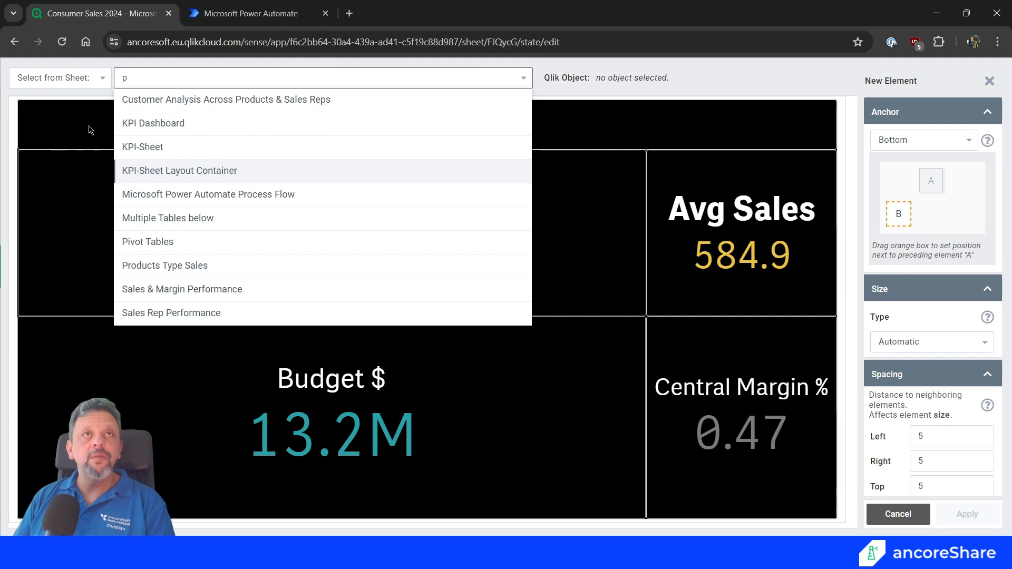
type("i")
left_click(158, 170)
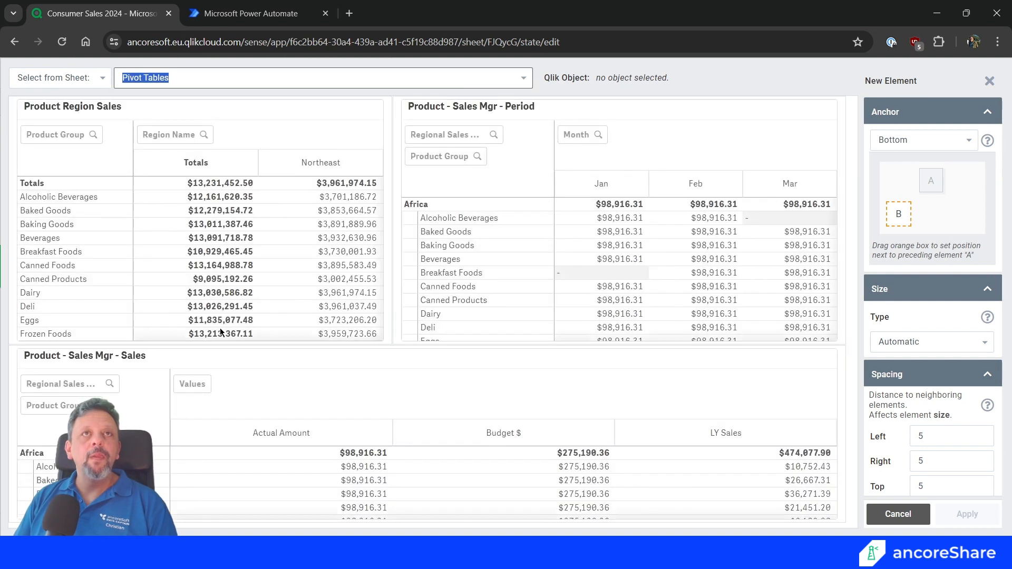
left_click(228, 211)
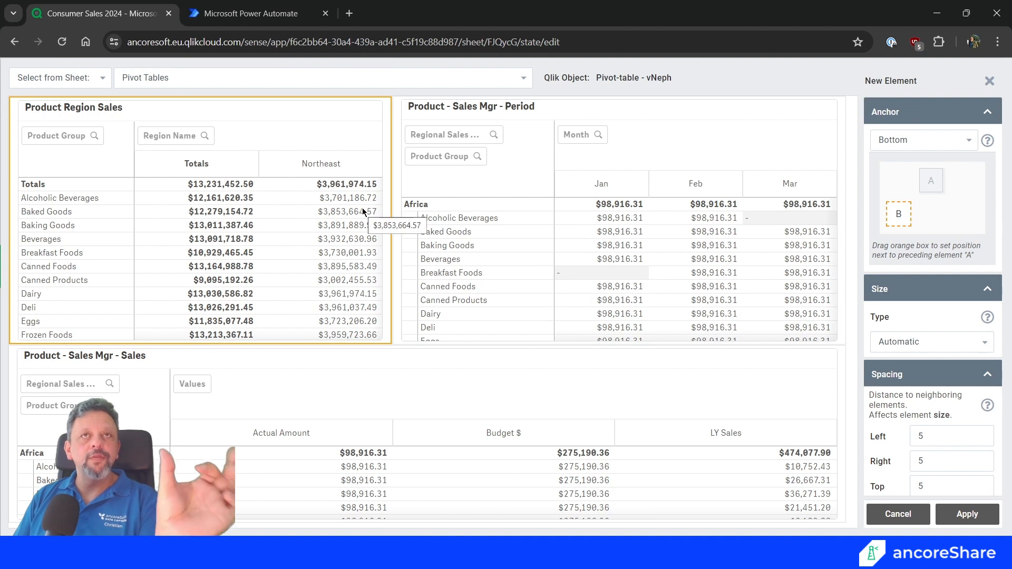
left_click(904, 345)
left_click(900, 389)
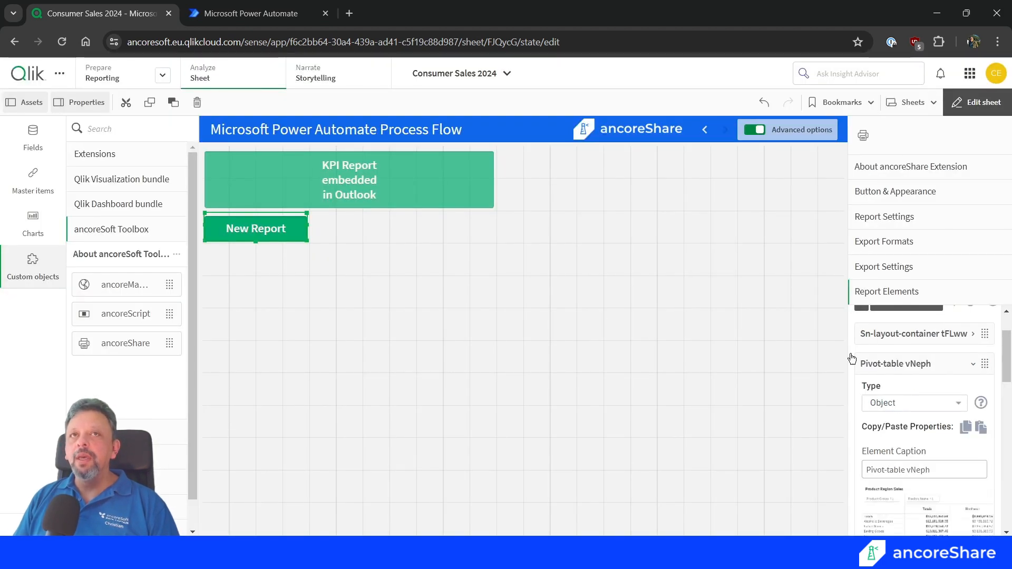
left_click(932, 372)
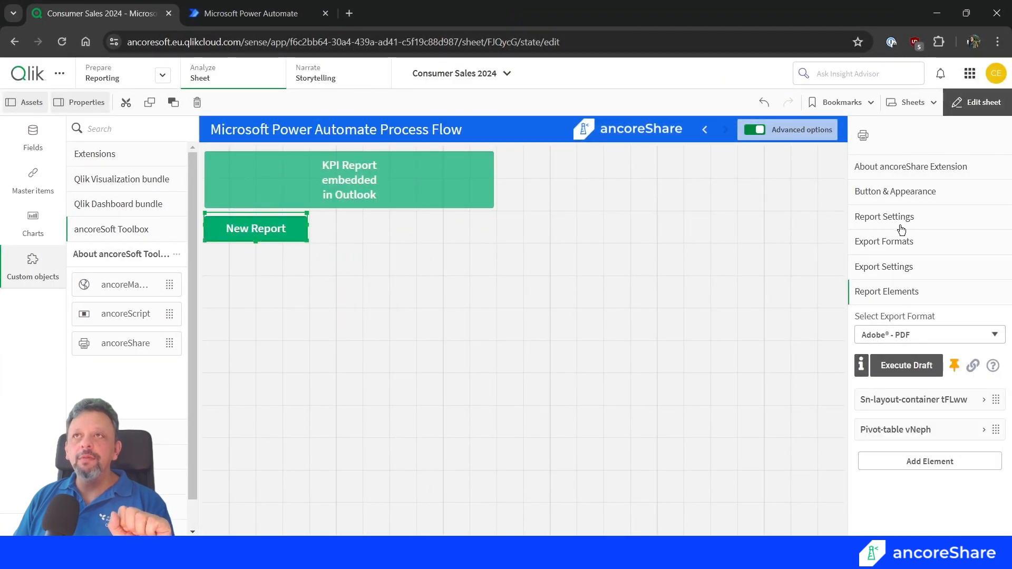
Set the report's page background color to black (#000000) in the report settings.
left_click(890, 218)
scroll(903, 379, "down", 3)
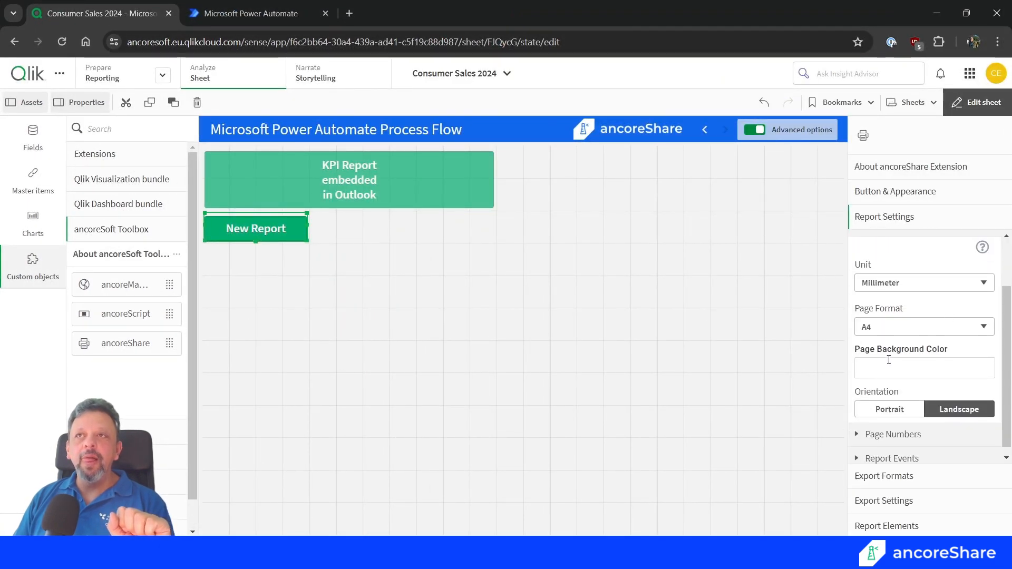
left_click(889, 367)
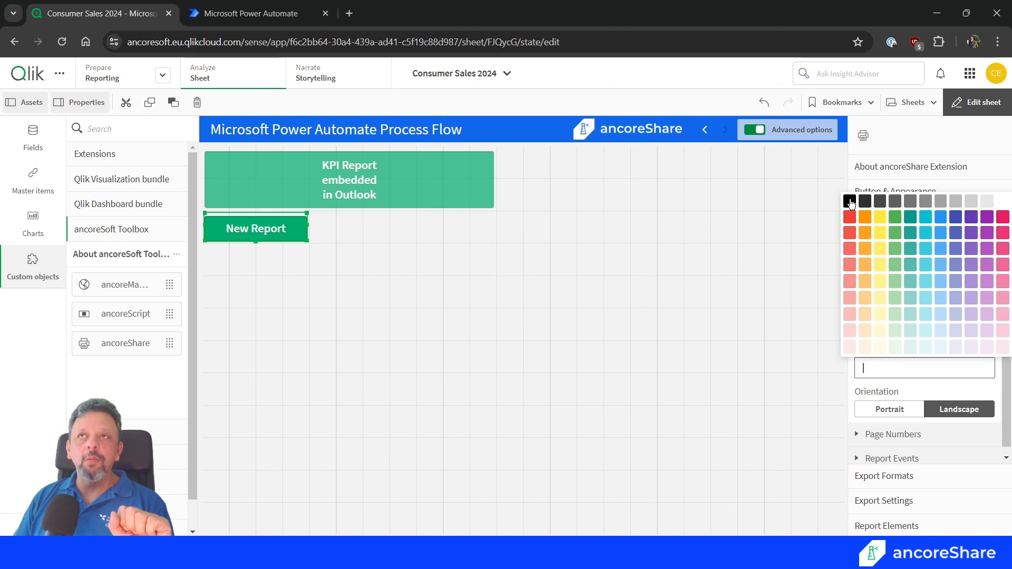
left_click(849, 201)
Open the column styles in the pivot table element's table settings and add a new style.
left_click(871, 526)
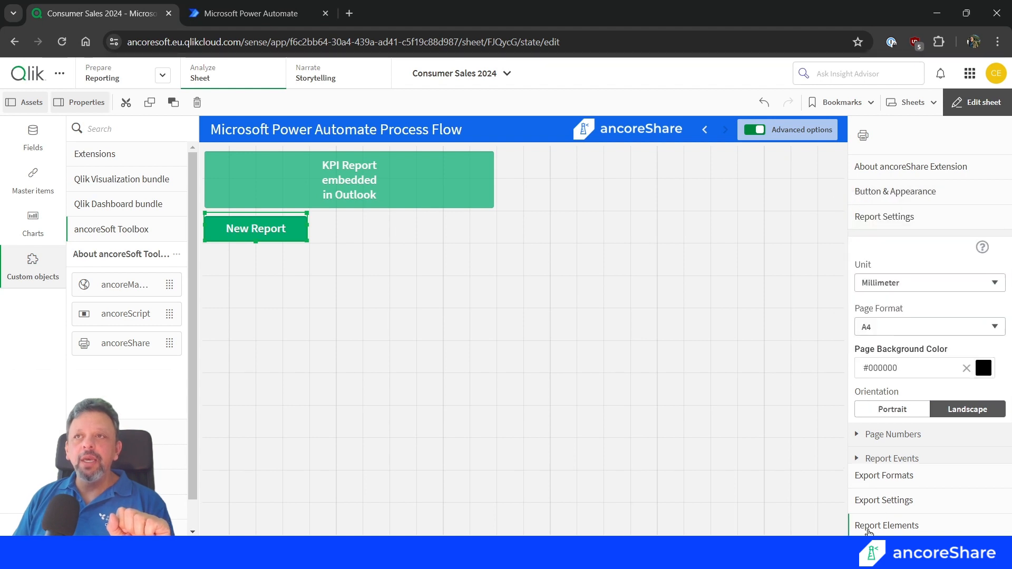
left_click(909, 430)
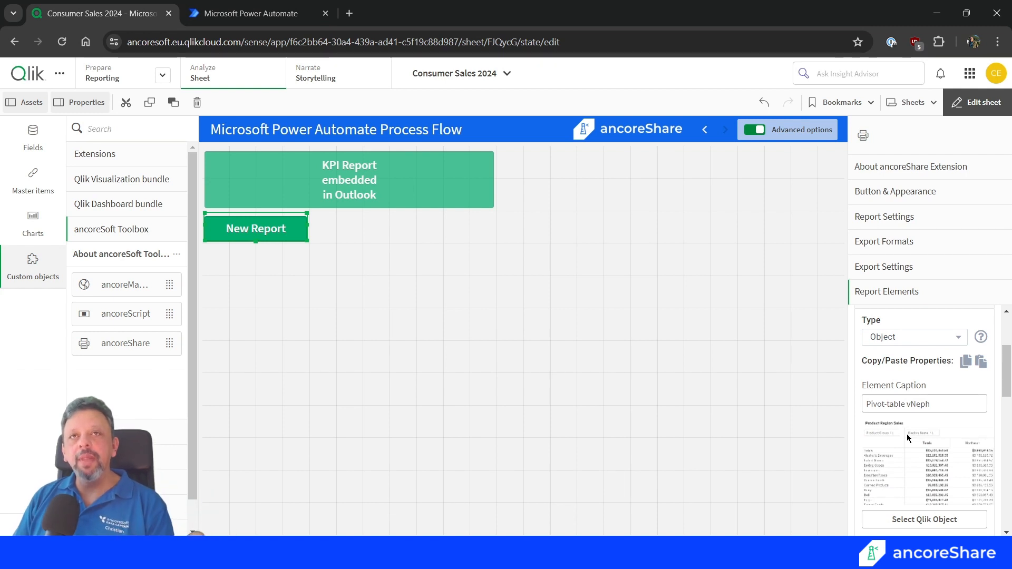
scroll(907, 434, "down", 3)
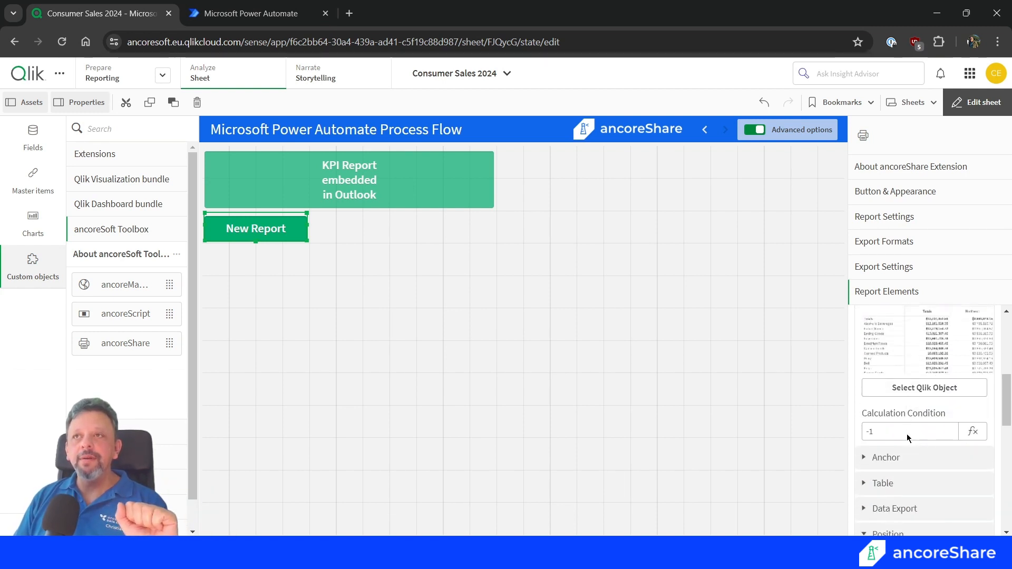
scroll(906, 434, "down", 2)
left_click(878, 416)
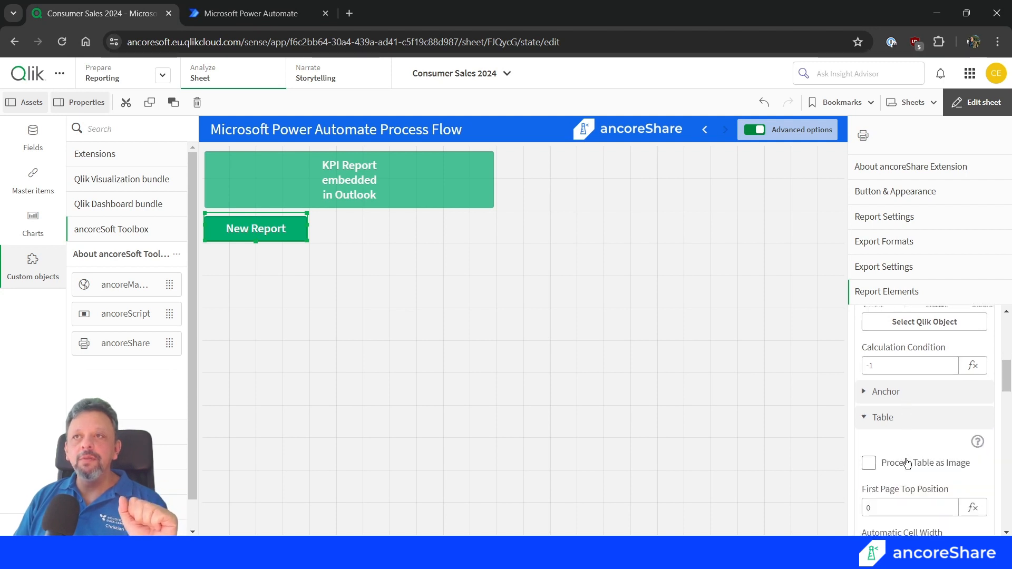
scroll(907, 462, "down", 4)
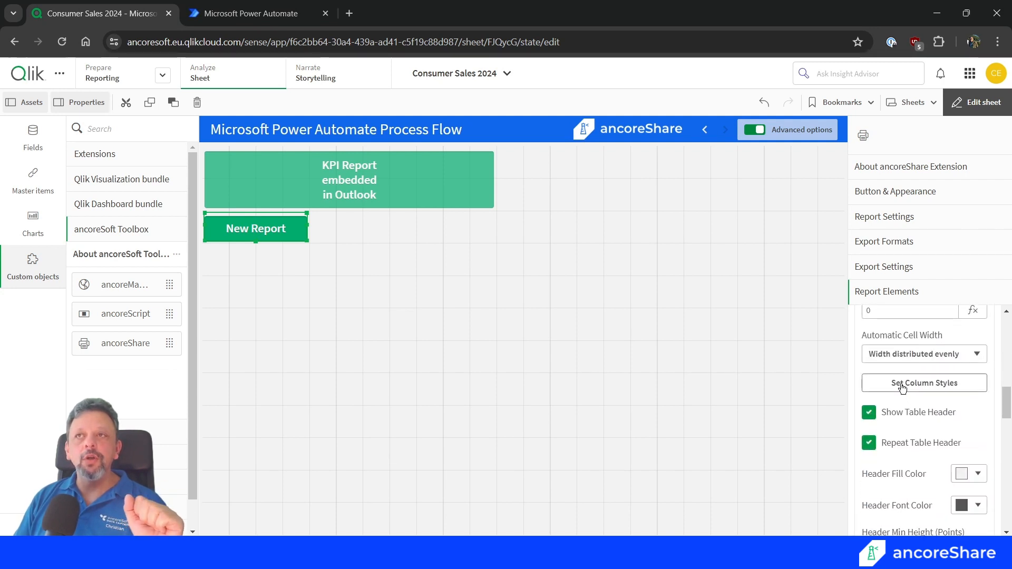
left_click(902, 386)
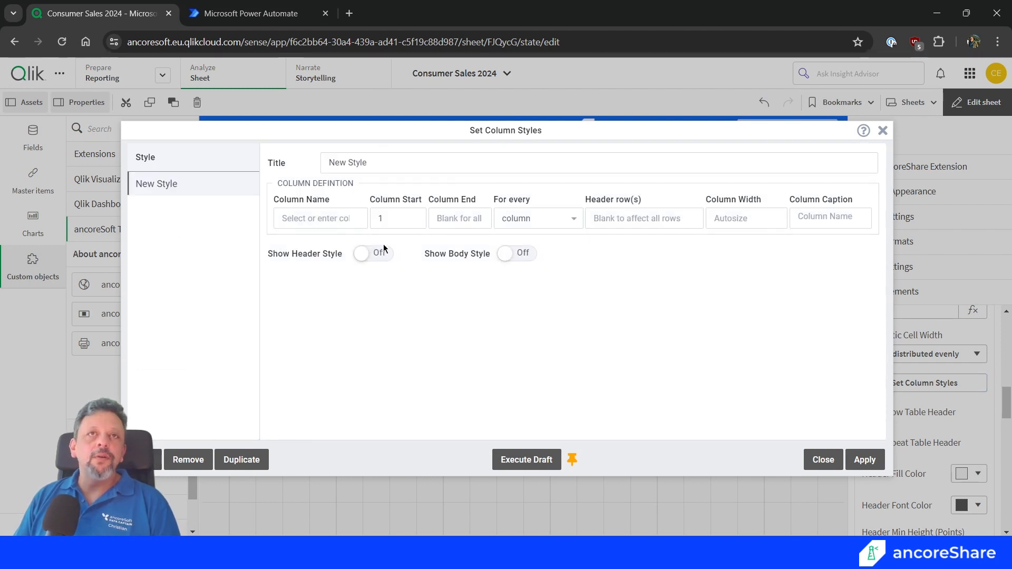
Enable the header style for the new column style, clear its fill color and set its font color to #FFFFFF.
left_click(380, 255)
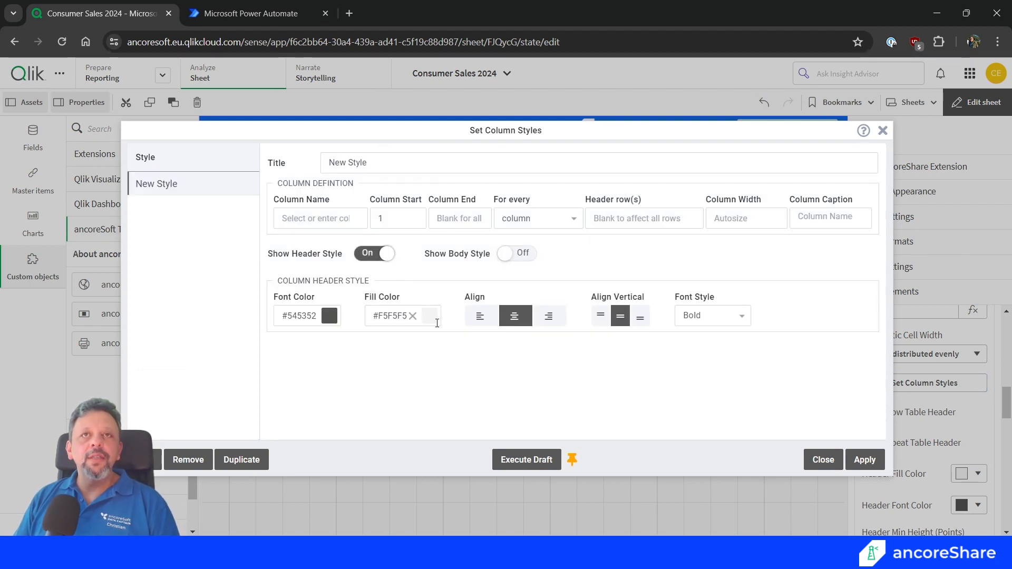
left_click(413, 317)
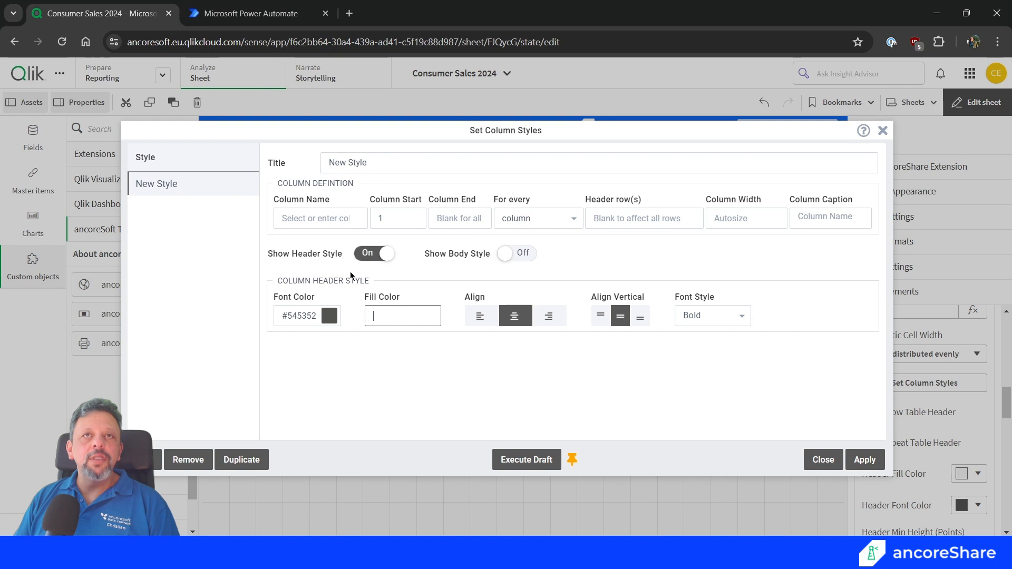
left_click(328, 316)
left_click(436, 335)
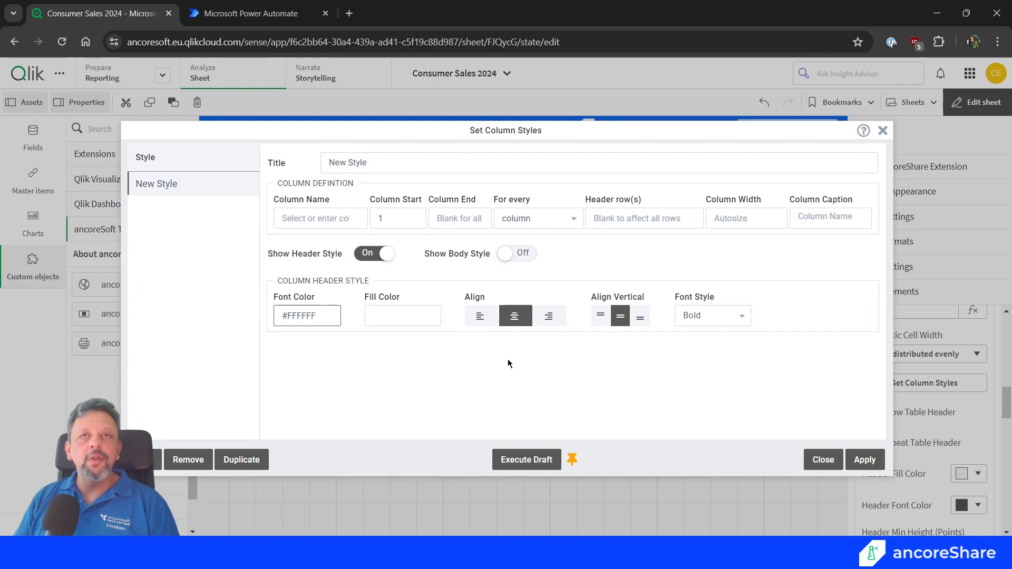
Enable the body style and exclude its font style, vertical alignment and horizontal alignment settings.
left_click(519, 255)
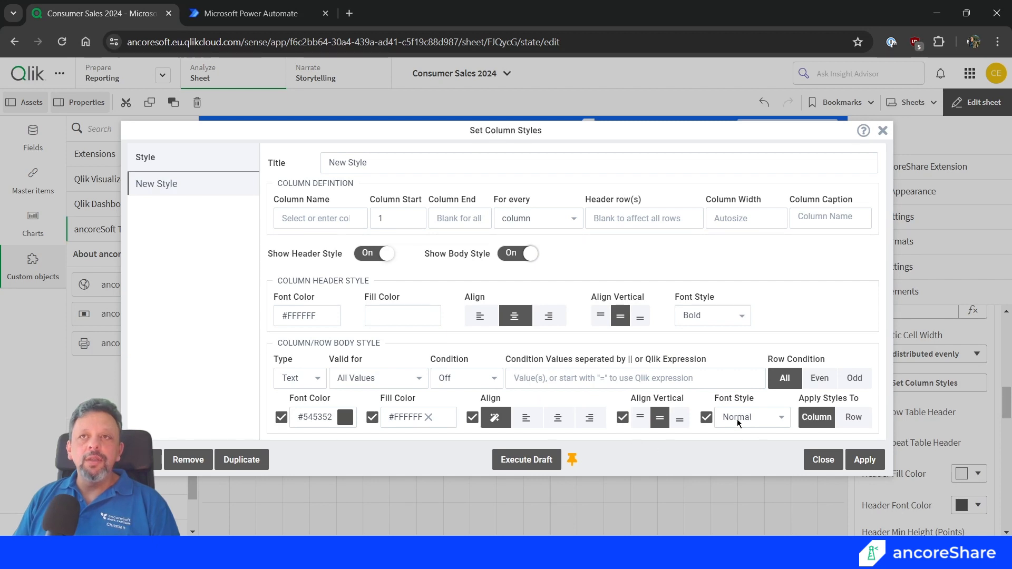
left_click(707, 418)
left_click(622, 418)
left_click(472, 417)
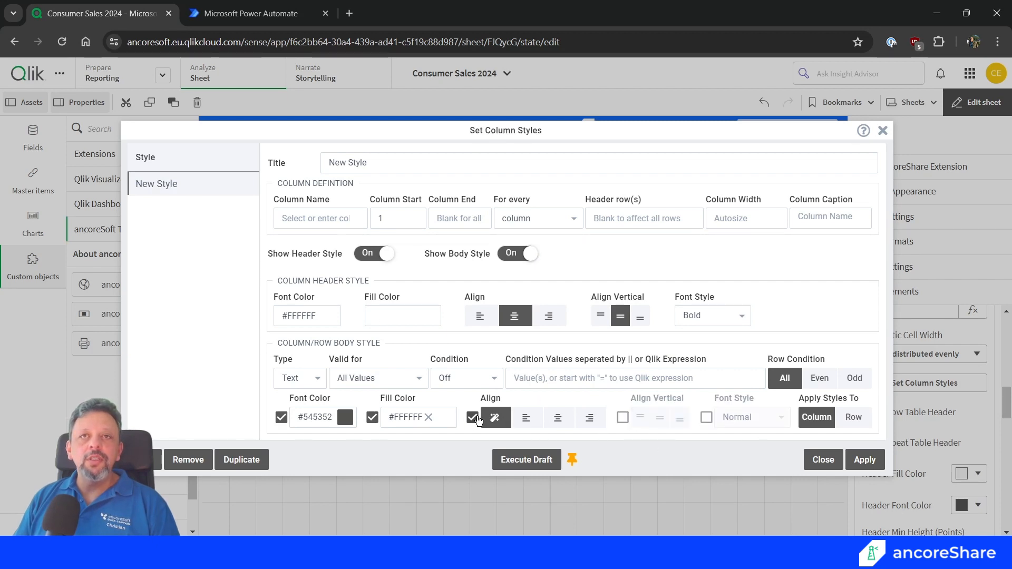
Clear the body fill color, set the body font color to #FFFFFF, and apply and close the column styles.
left_click(427, 419)
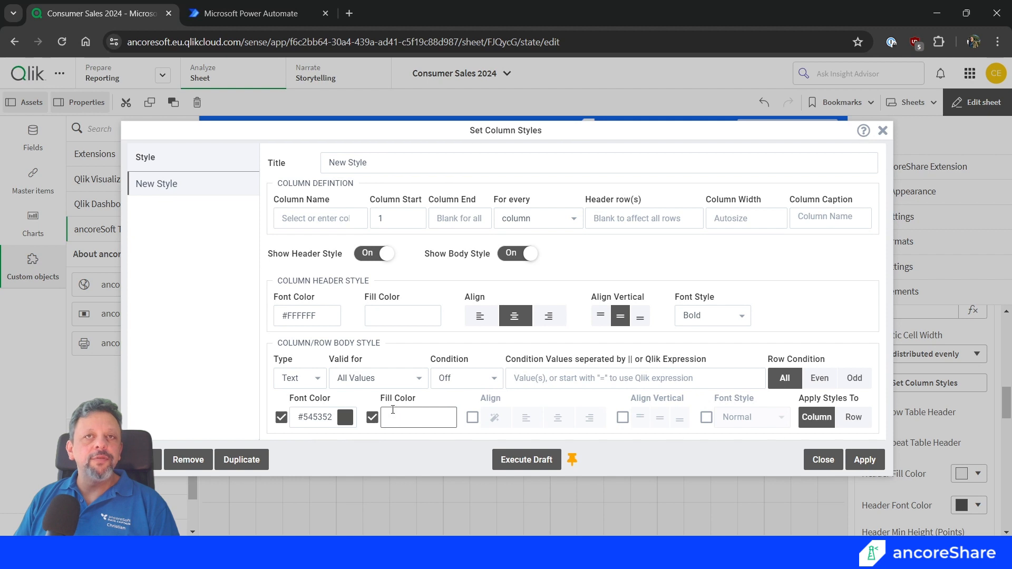
left_click(322, 424)
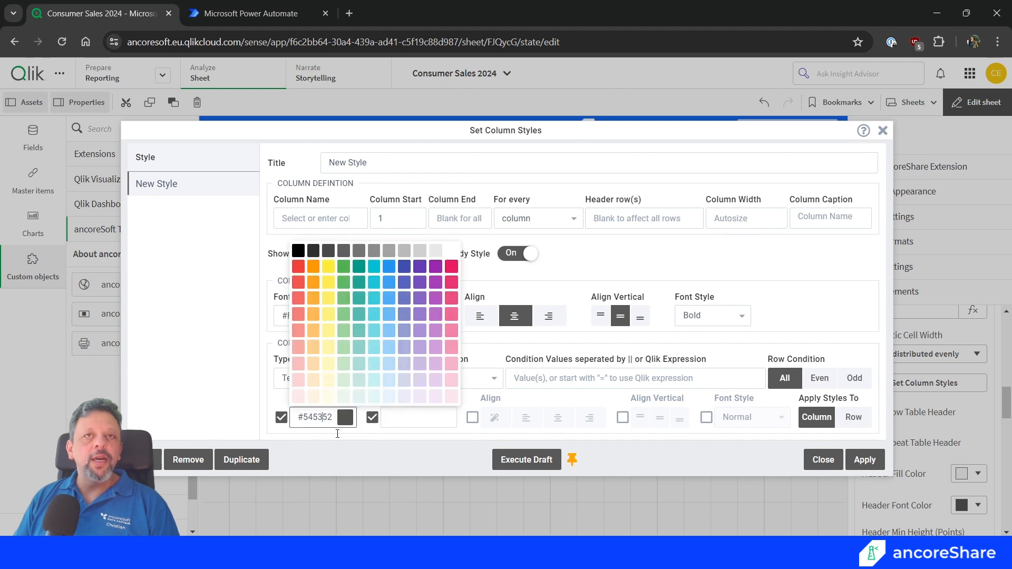
left_click(451, 254)
left_click(868, 466)
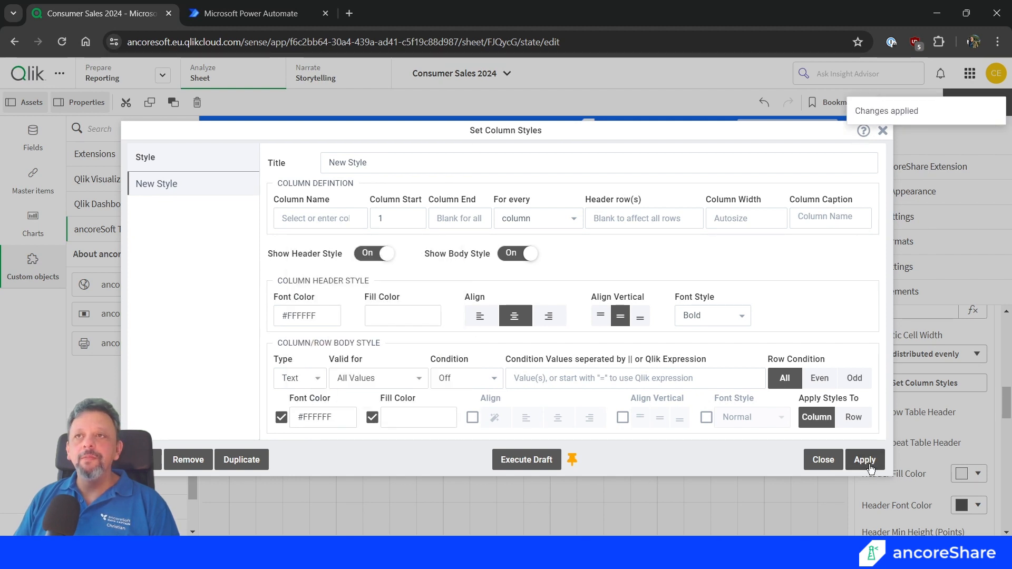
left_click(820, 461)
Set the cell line color of the pivot table element to the white palette color.
scroll(975, 476, "down", 3)
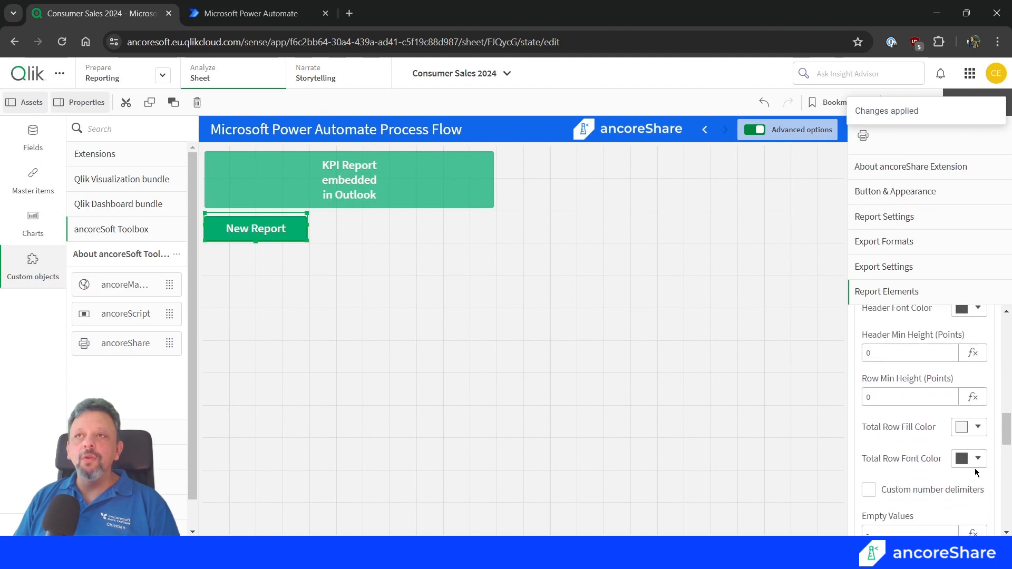
scroll(909, 501, "down", 1)
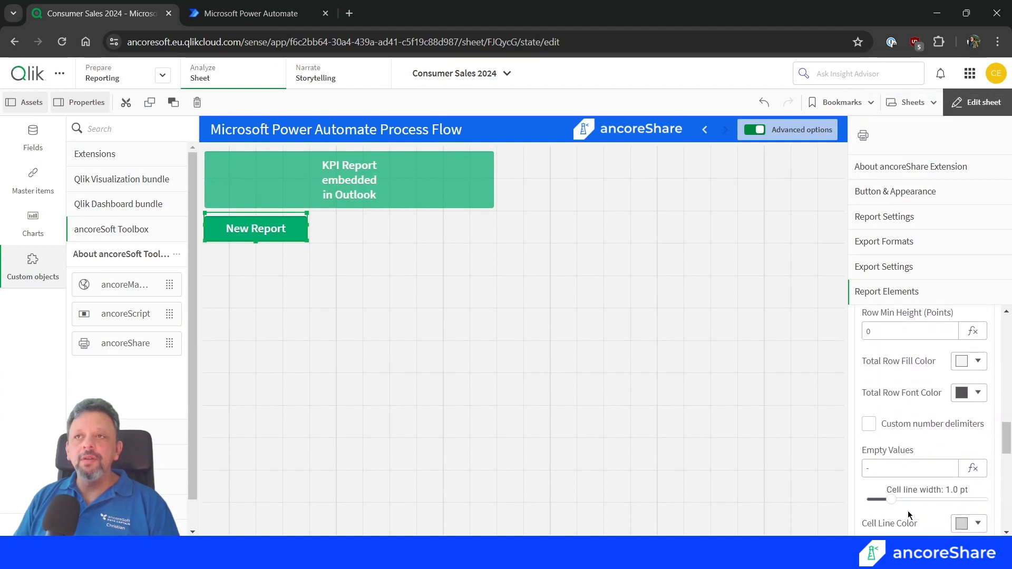
scroll(933, 503, "down", 1)
left_click(968, 456)
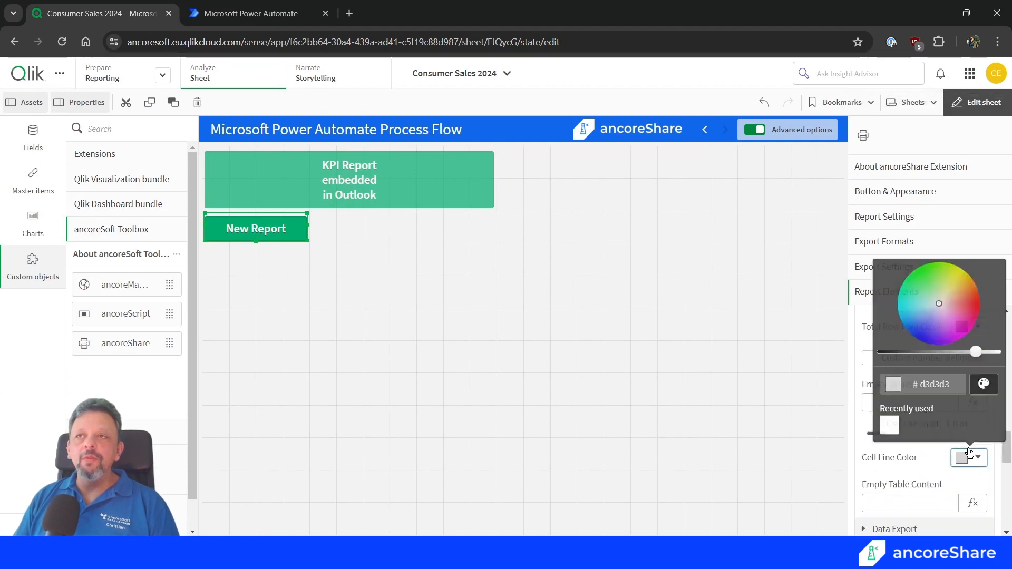
left_click(982, 388)
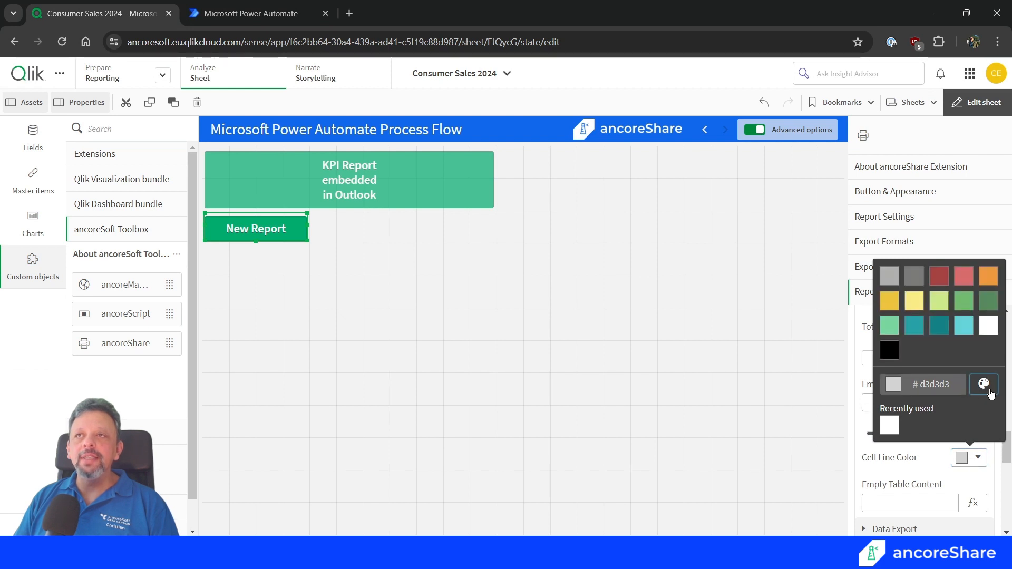
left_click(988, 326)
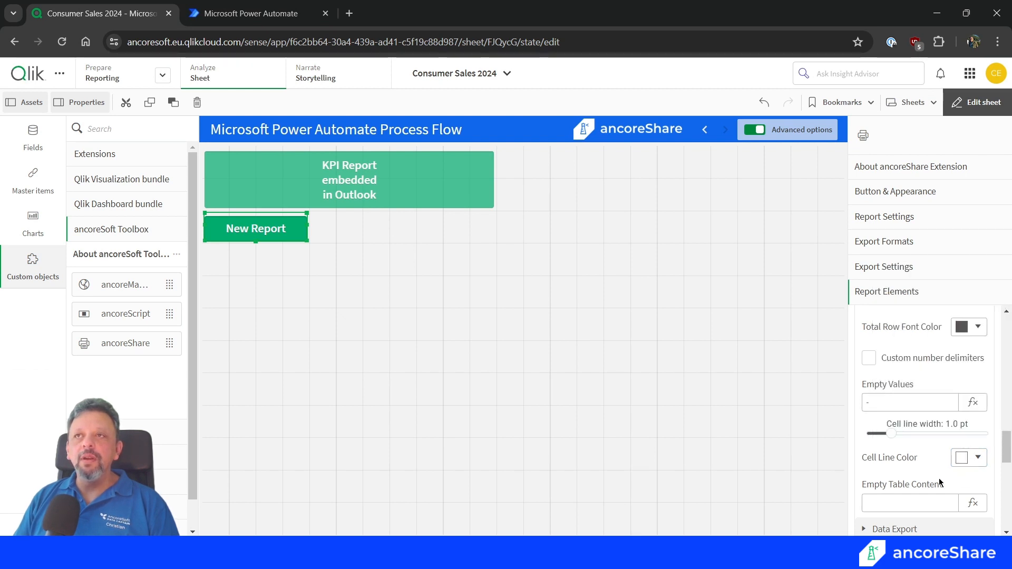
scroll(940, 482, "down", 3)
scroll(939, 482, "up", 1)
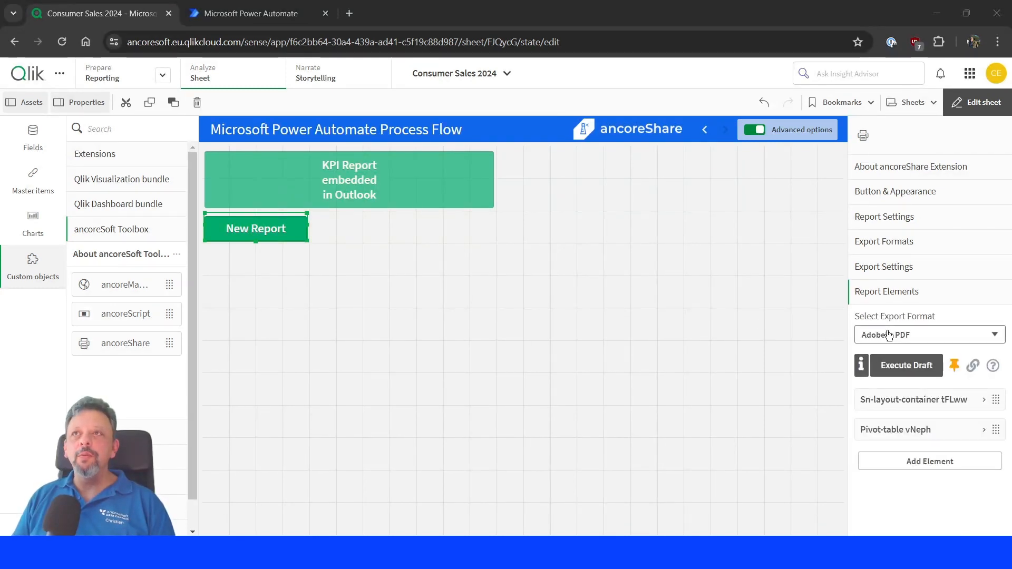
Select PDF to Web PNG - HTML as the report's export format and execute a draft export.
left_click(935, 335)
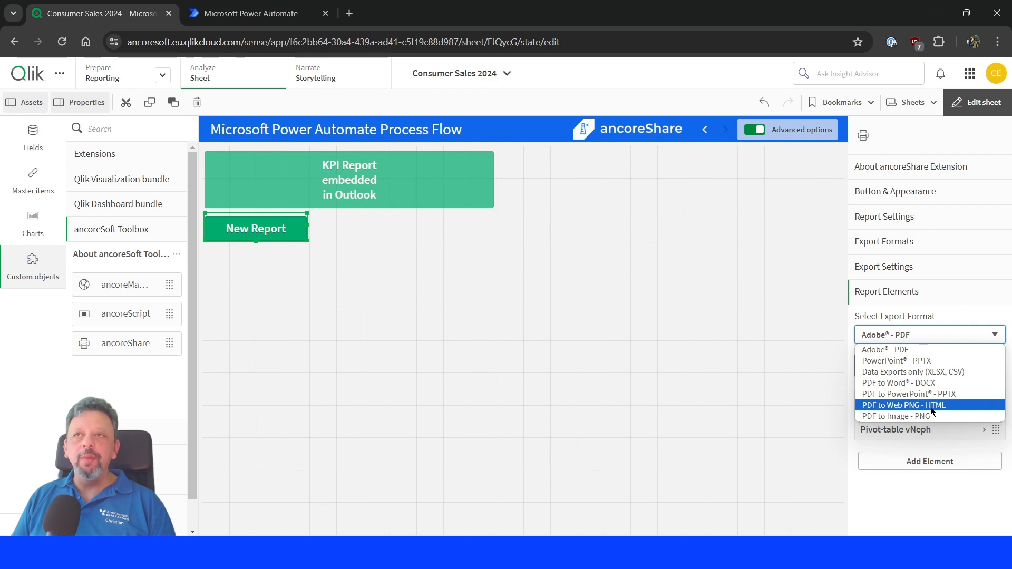
left_click(932, 405)
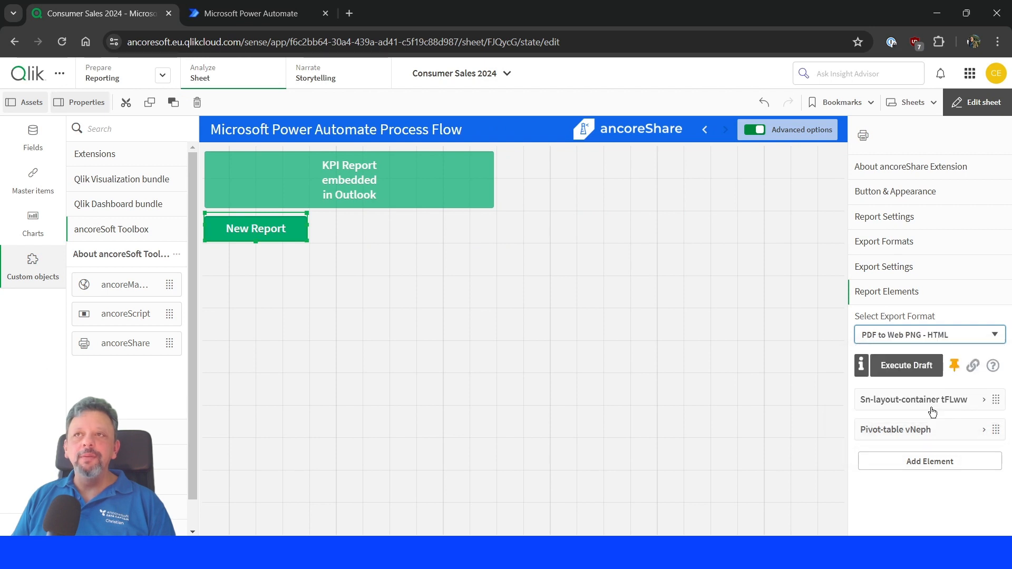
left_click(898, 364)
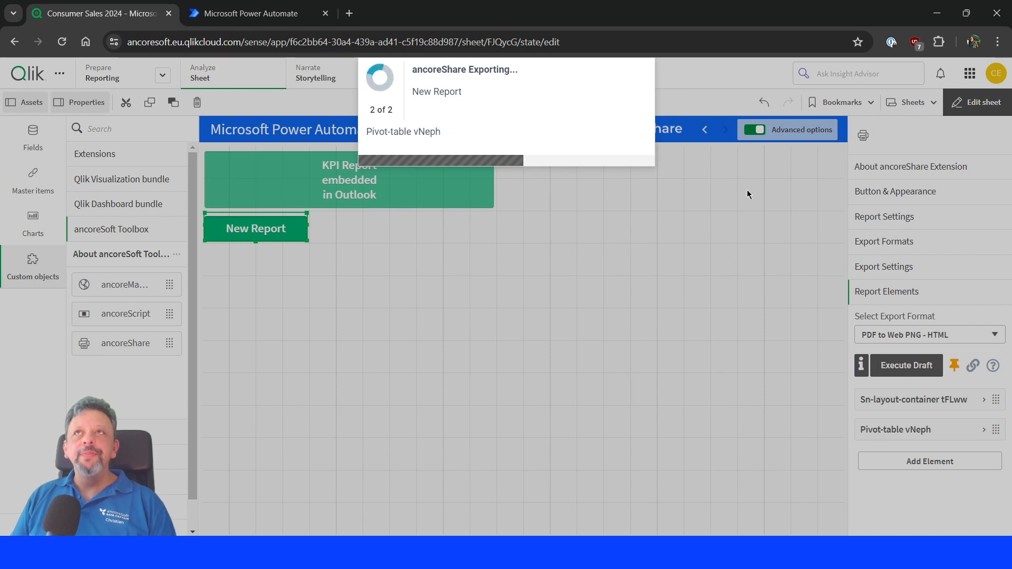
Switch to Outlook beside the browser, delete the old KPI Report email and open the newly received one.
left_click(966, 13)
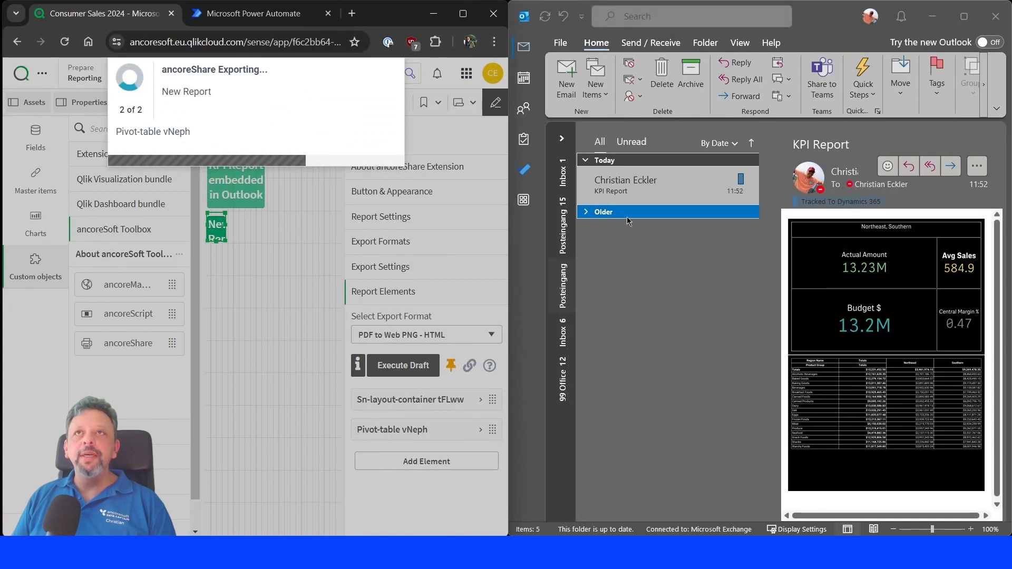
left_click(732, 193)
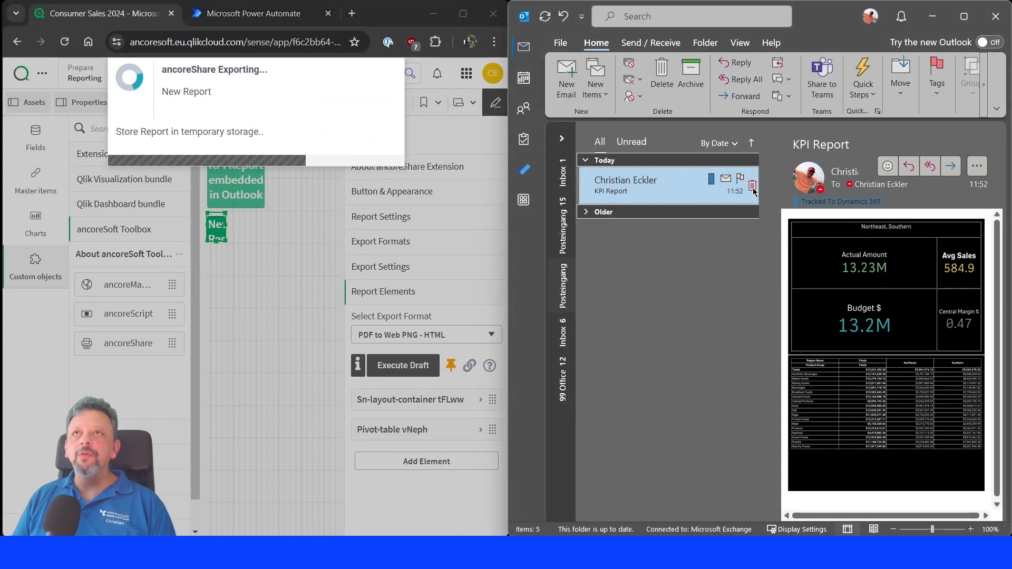
left_click(752, 186)
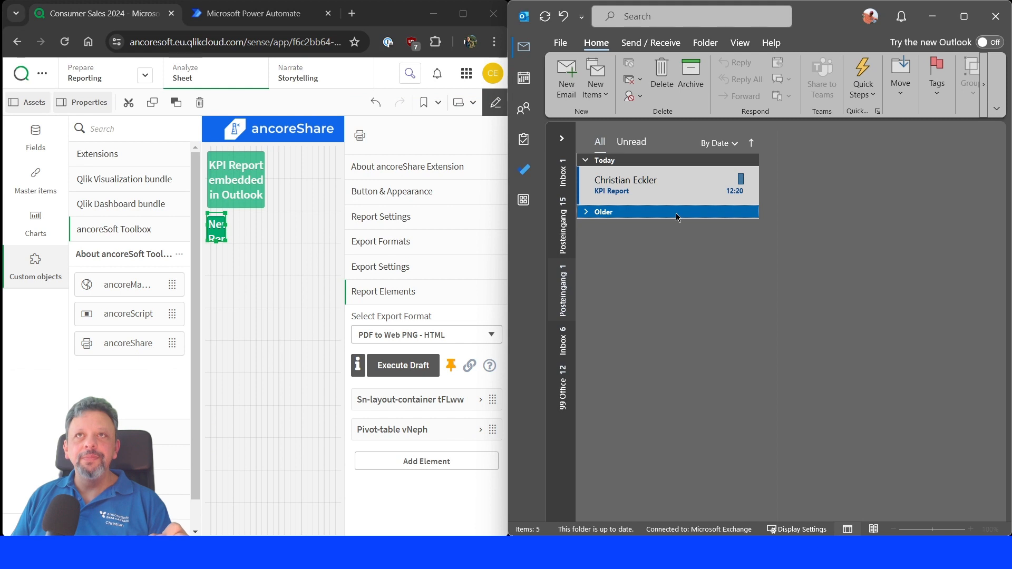
left_click(645, 191)
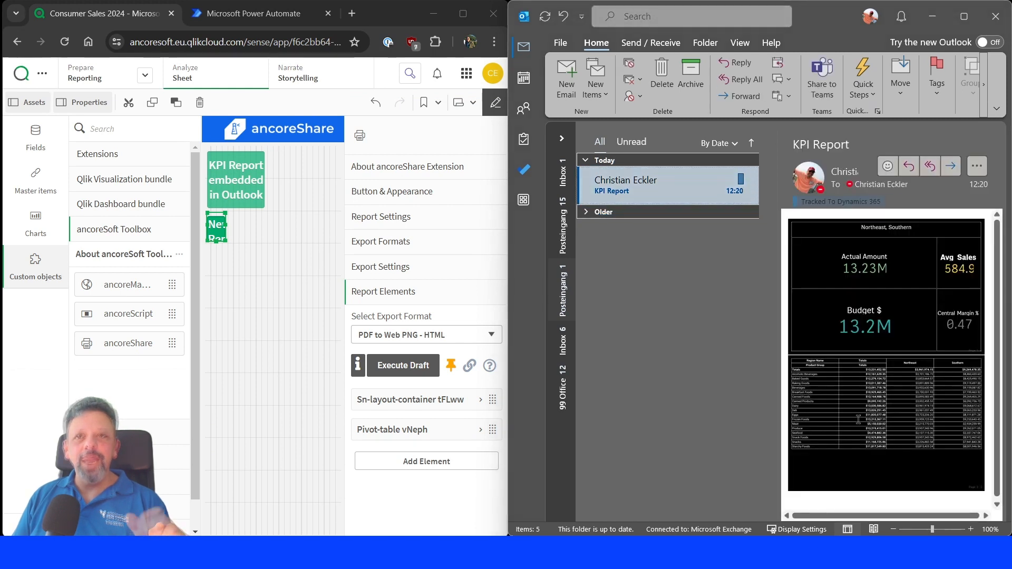